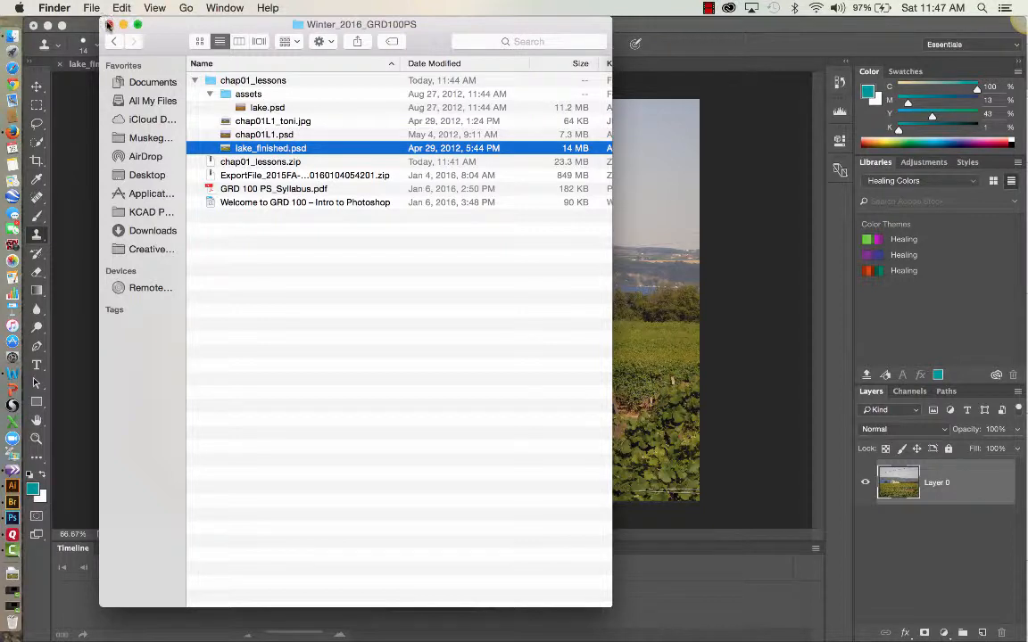
Close the Winter_2016_GRD100PS Finder window and switch to Photoshop, where lake.psd is open.
click(109, 24)
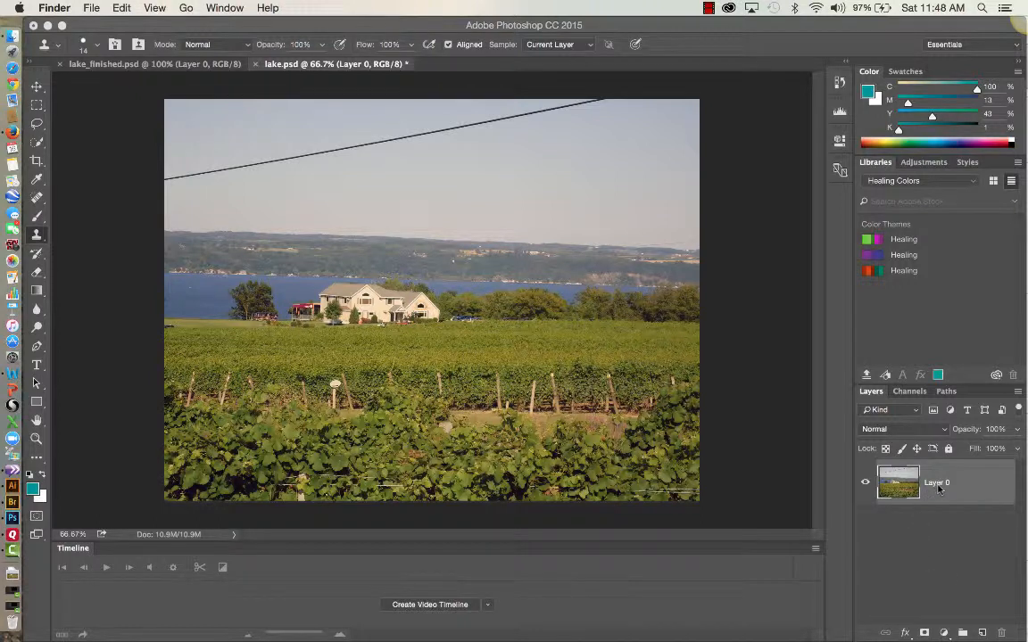
click(216, 8)
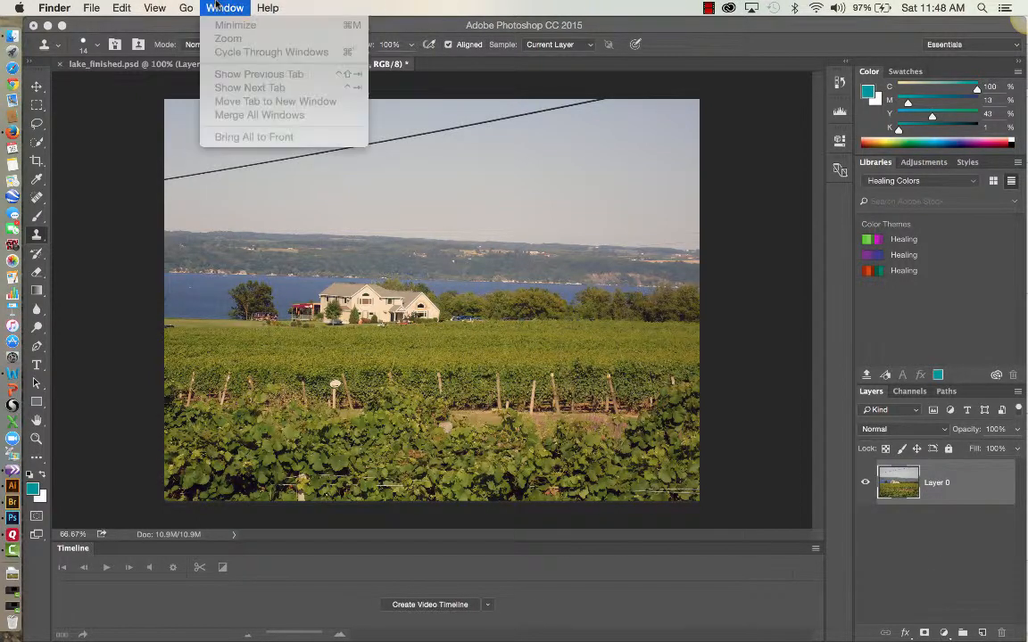
click(420, 29)
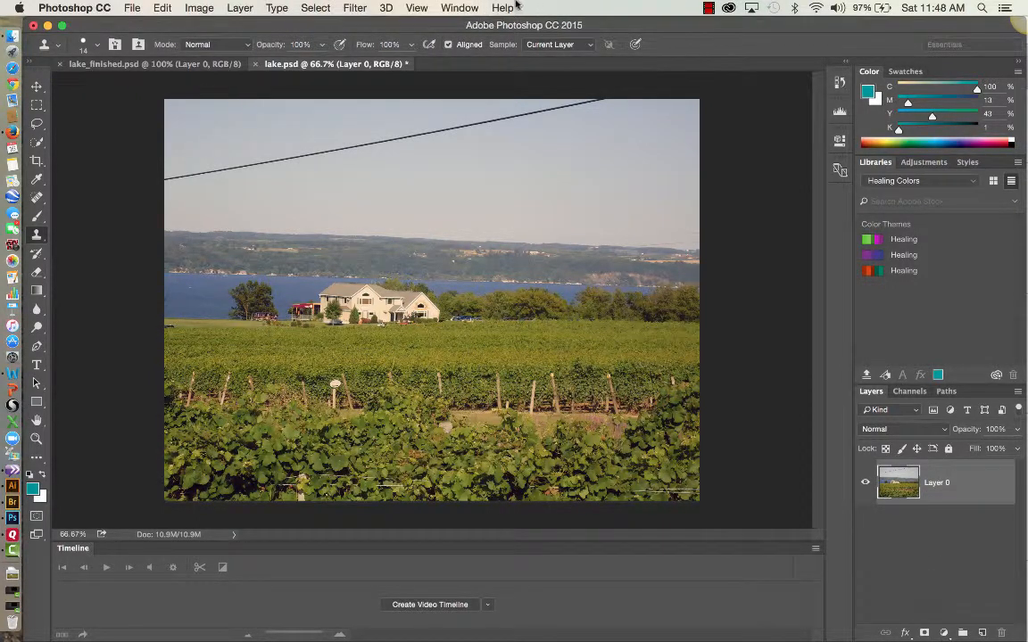
Show the document history and revert lake.psd to the second Lasso state, before Make Layer.
click(455, 9)
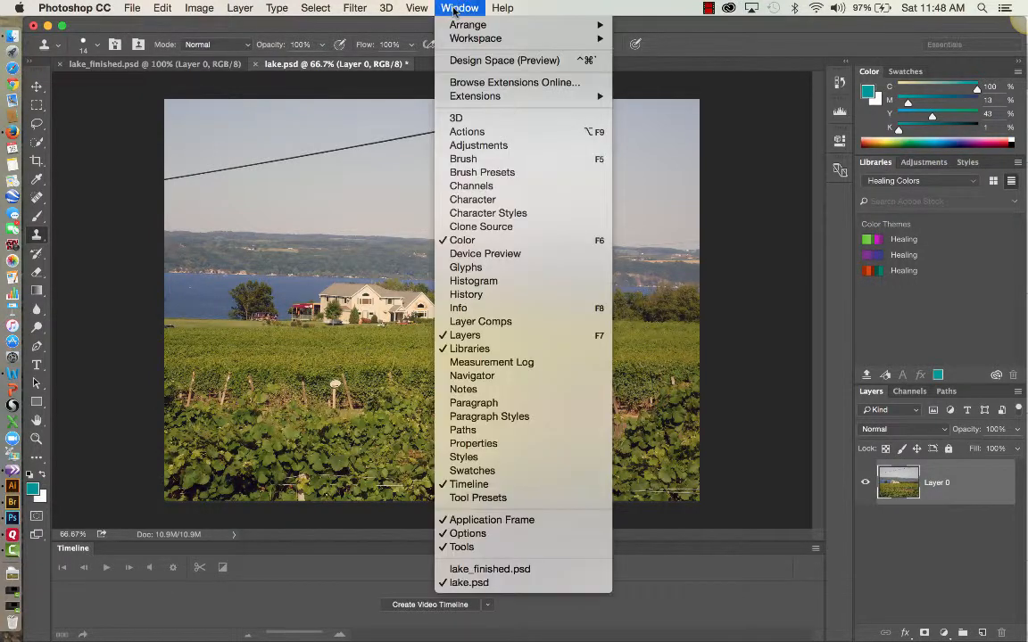
click(486, 295)
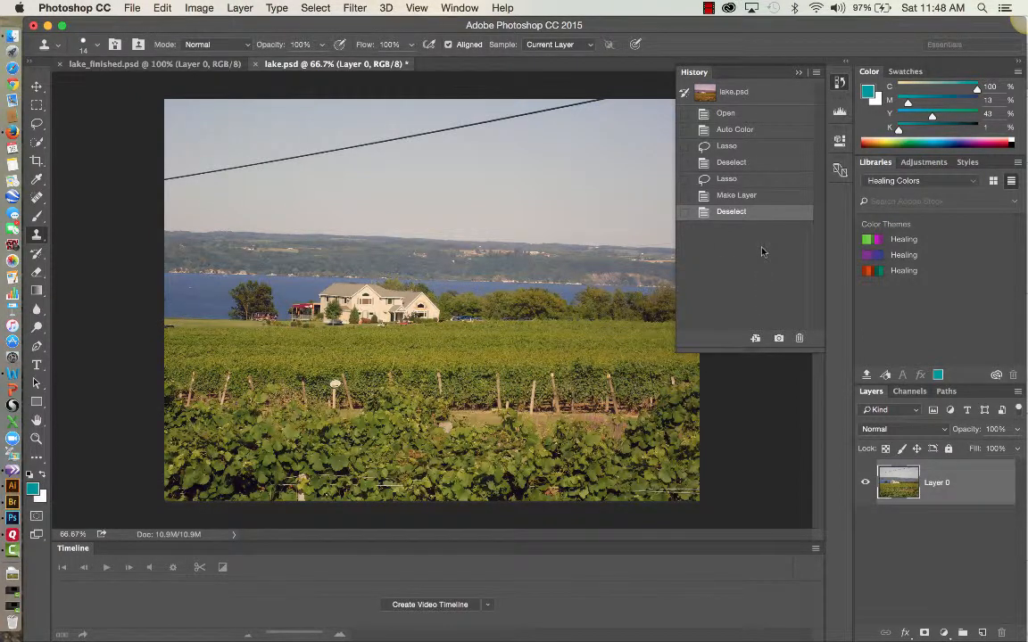
click(739, 194)
click(729, 179)
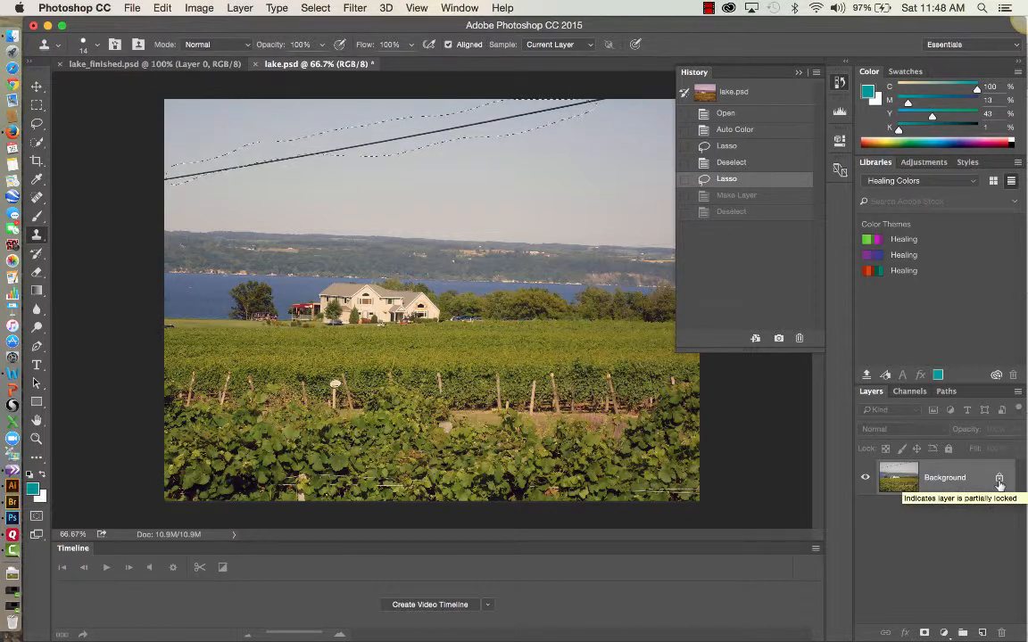
Convert the locked Background into a regular layer named Lake and collapse the History panel.
double_click(954, 479)
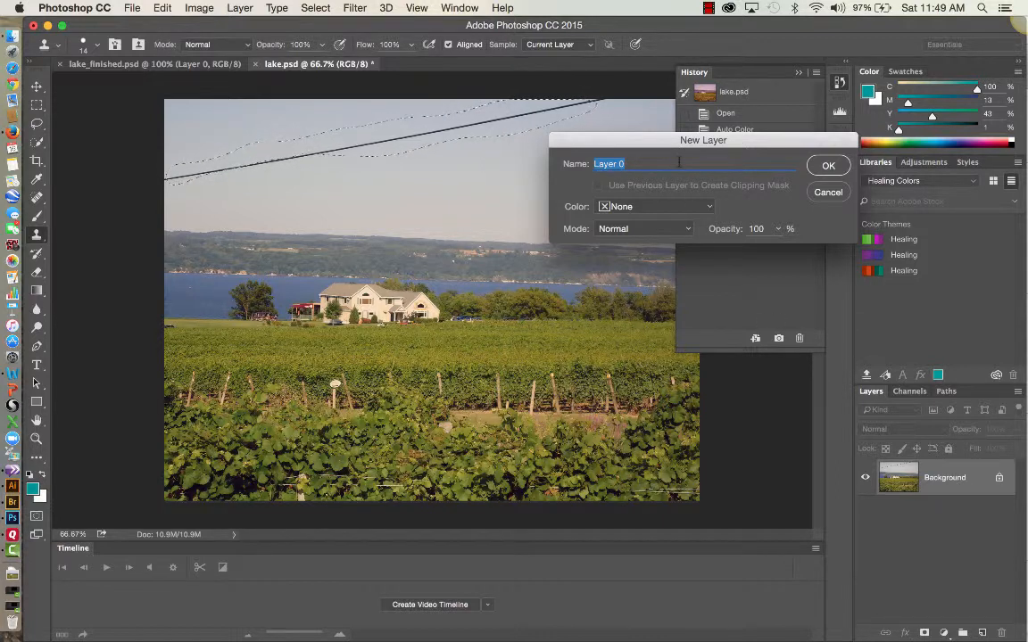
text(Lake)
click(828, 166)
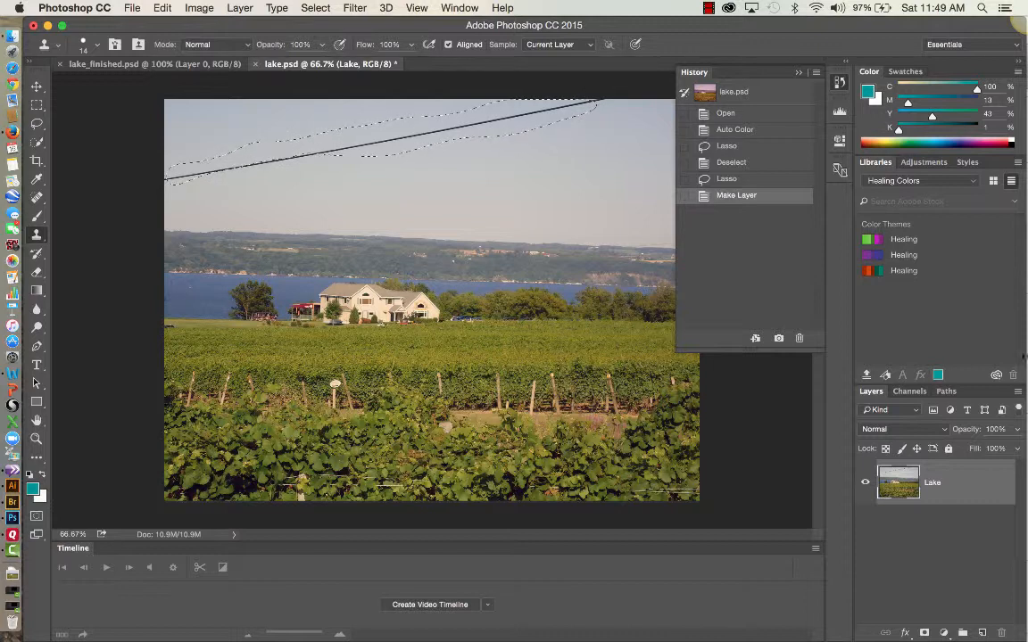
click(797, 74)
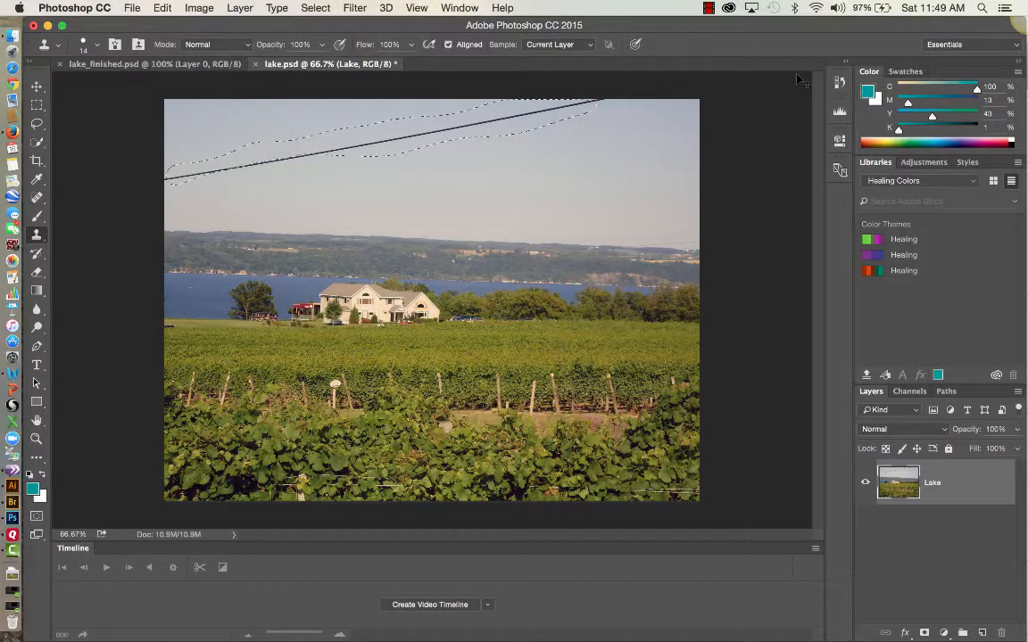
Select the entire canvas and start a Stroke on the selection with a width of 10 px.
key(super+a)
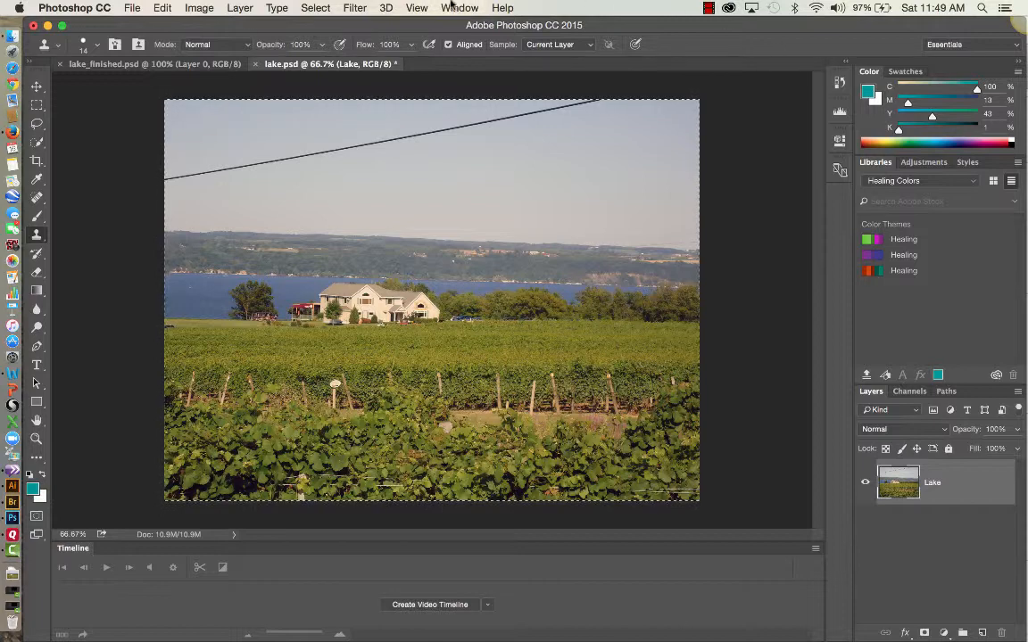
click(314, 8)
click(314, 8)
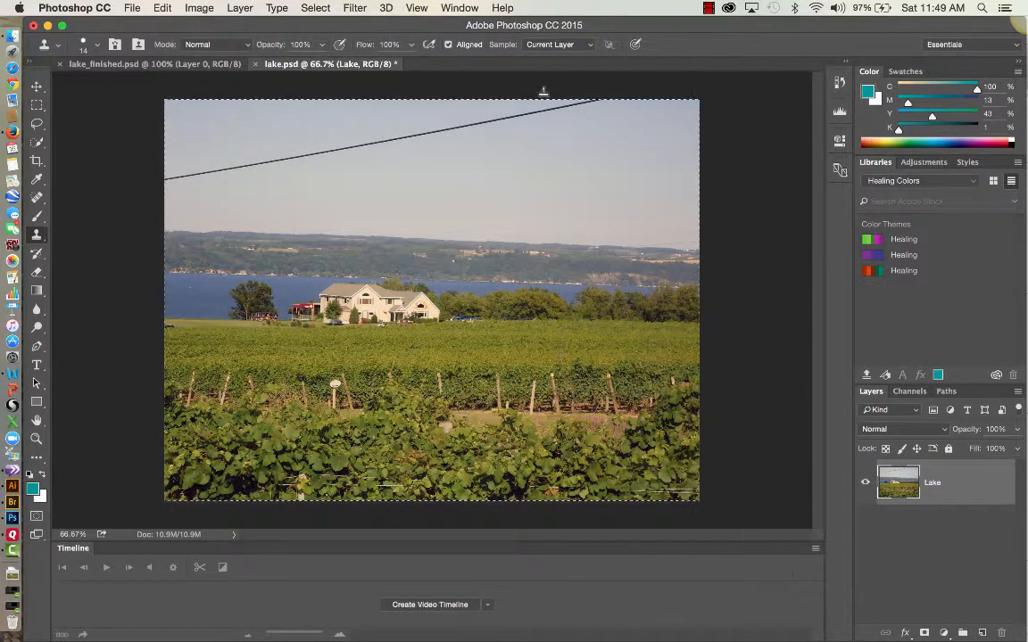
click(164, 9)
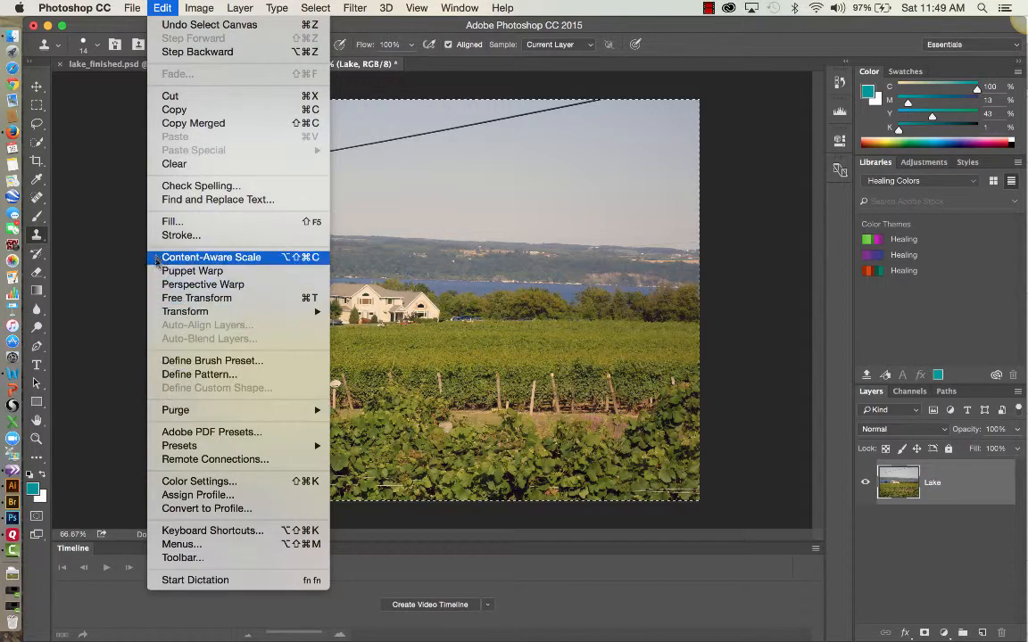
click(180, 236)
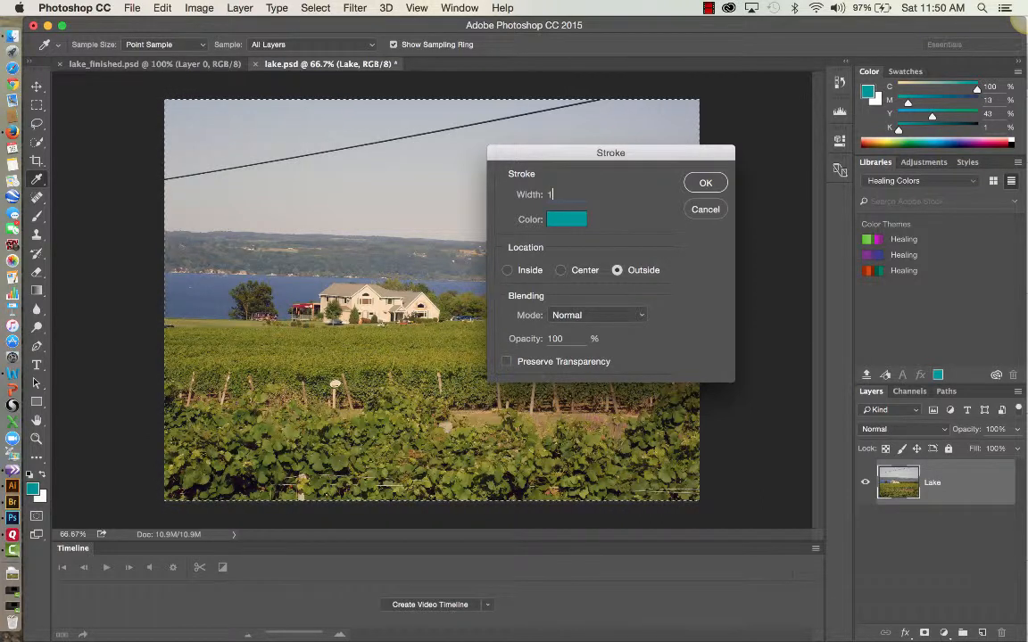
text(0)
key(Tab)
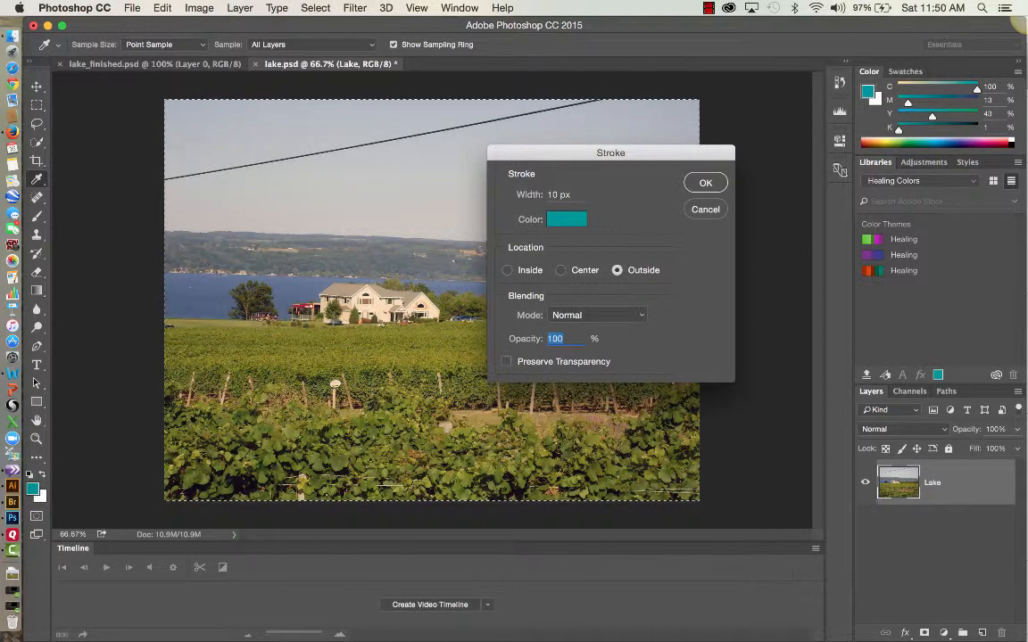
Set the stroke color to pure white, with 0% yellow and hex value ffffff.
click(570, 222)
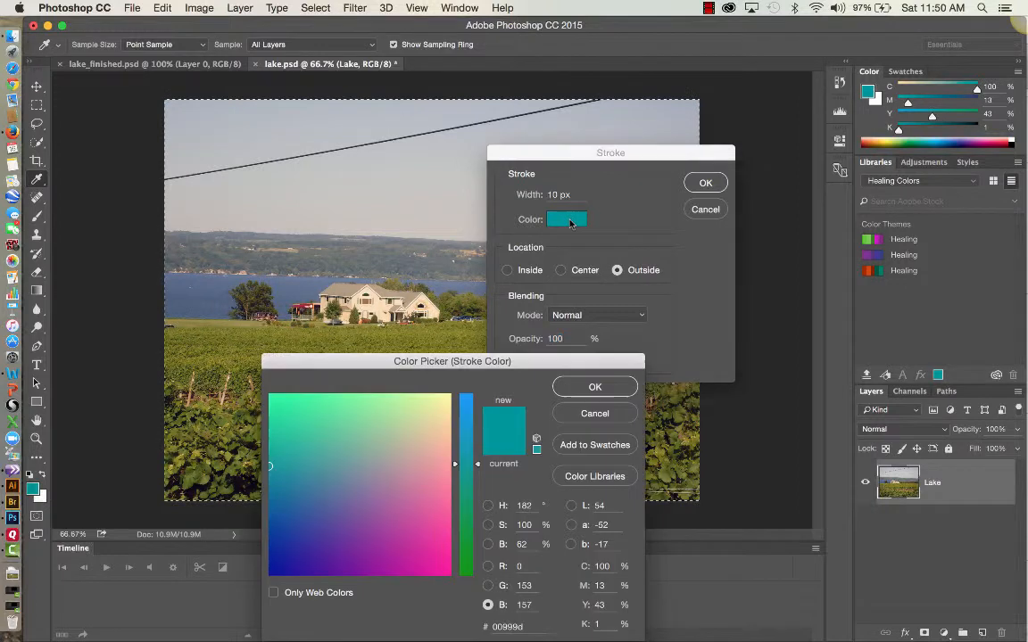
click(449, 395)
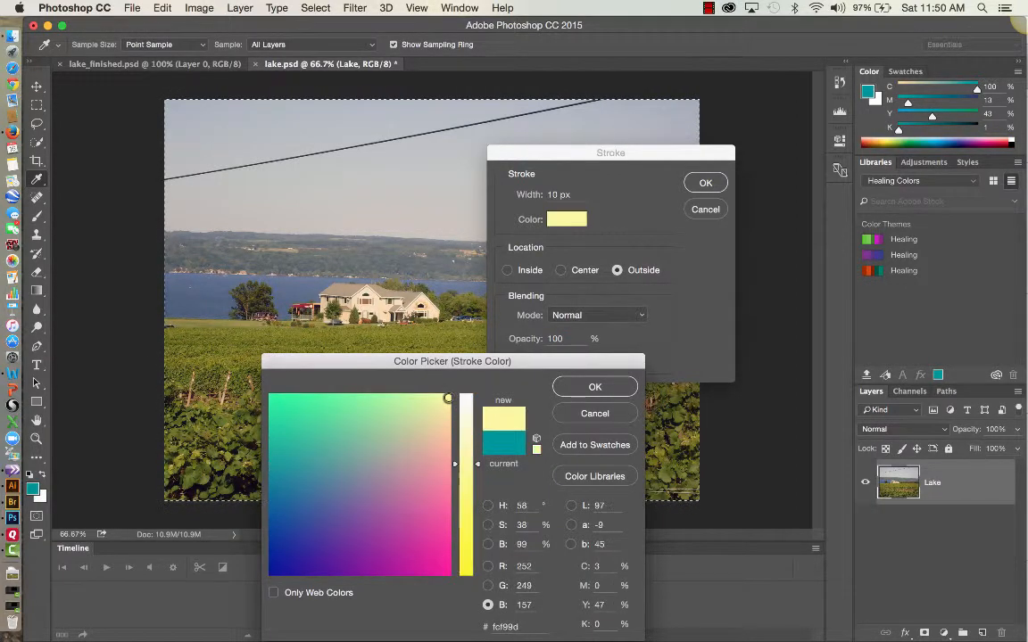
click(465, 398)
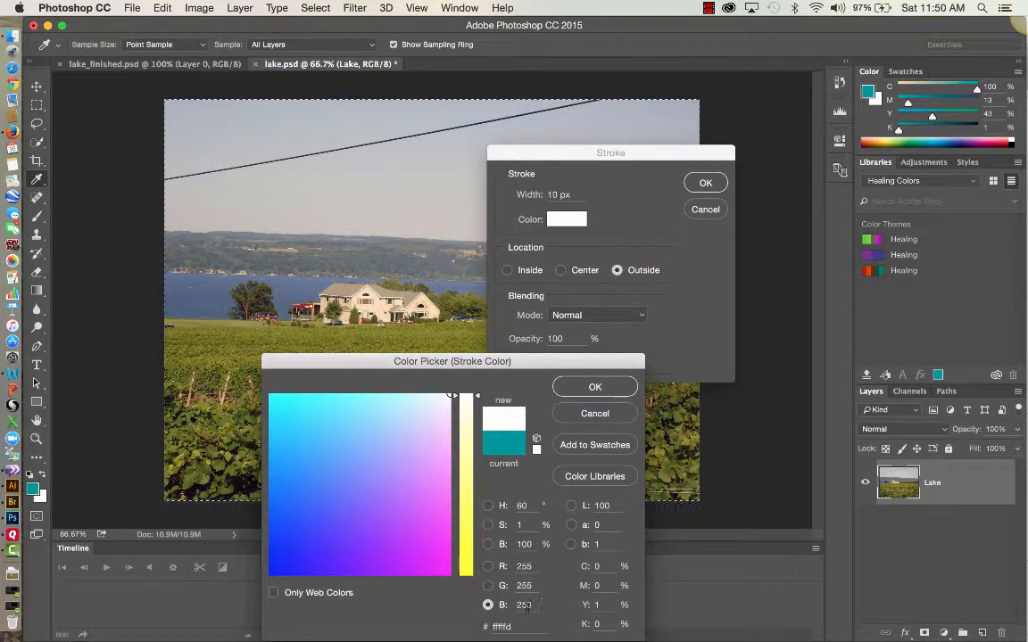
click(597, 605)
text(0)
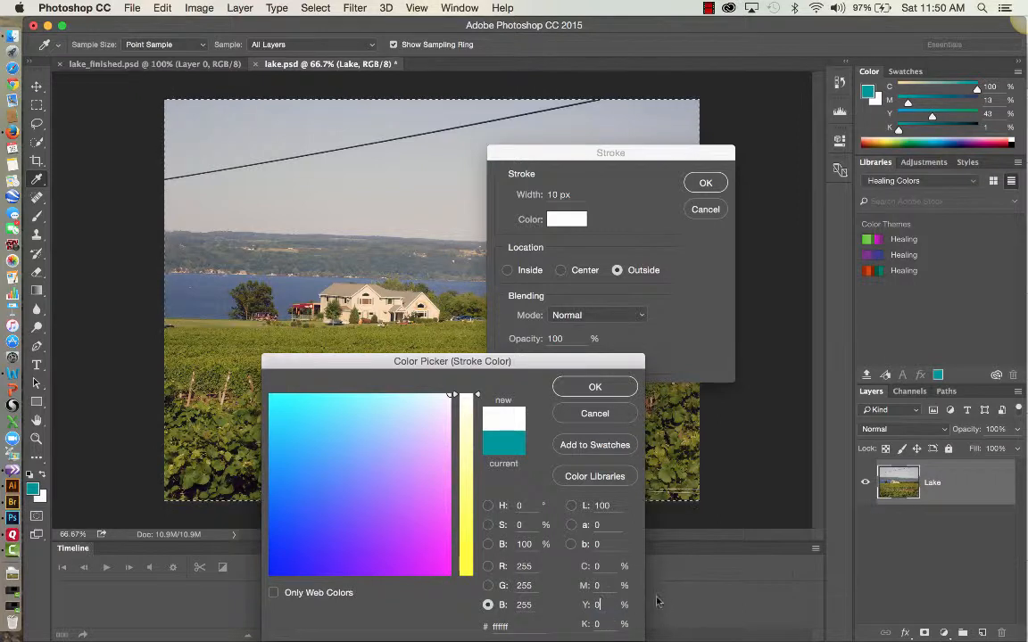
click(593, 387)
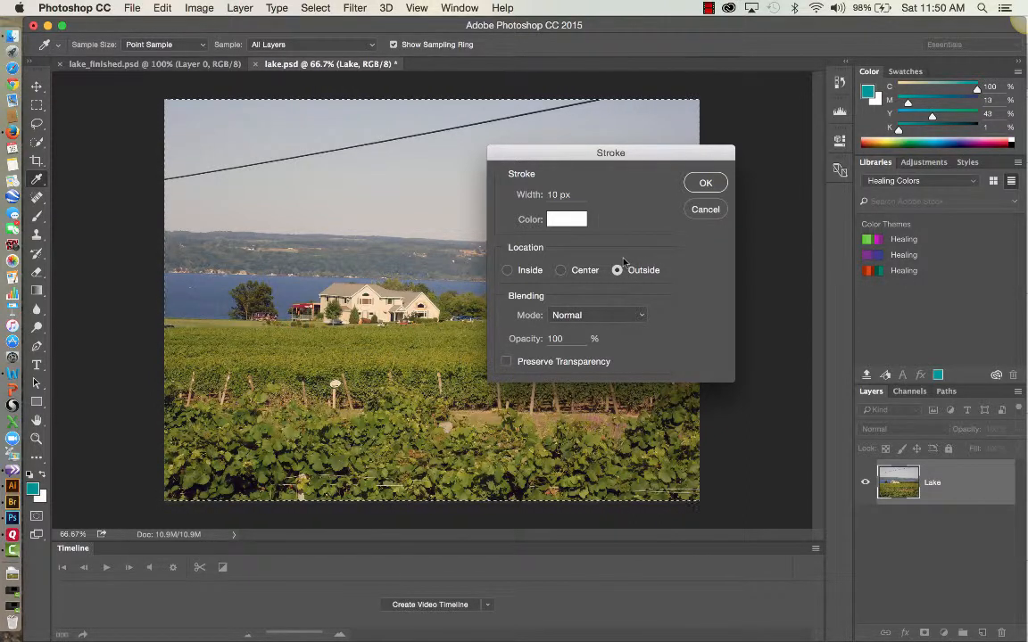
Place the stroke inside the selection and apply it as a border around the image.
click(507, 271)
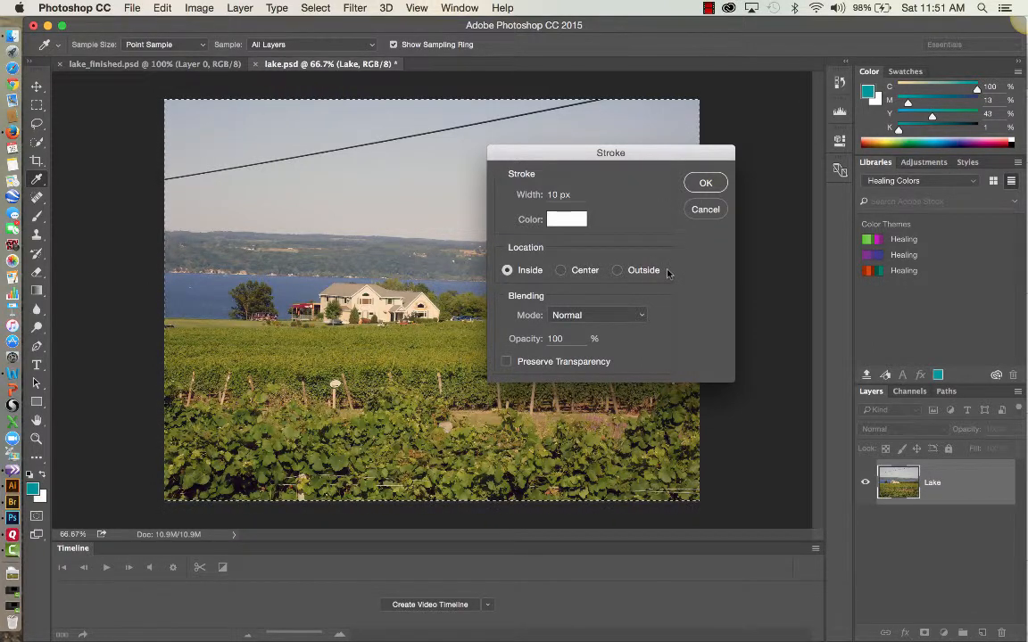
click(705, 184)
key(s)
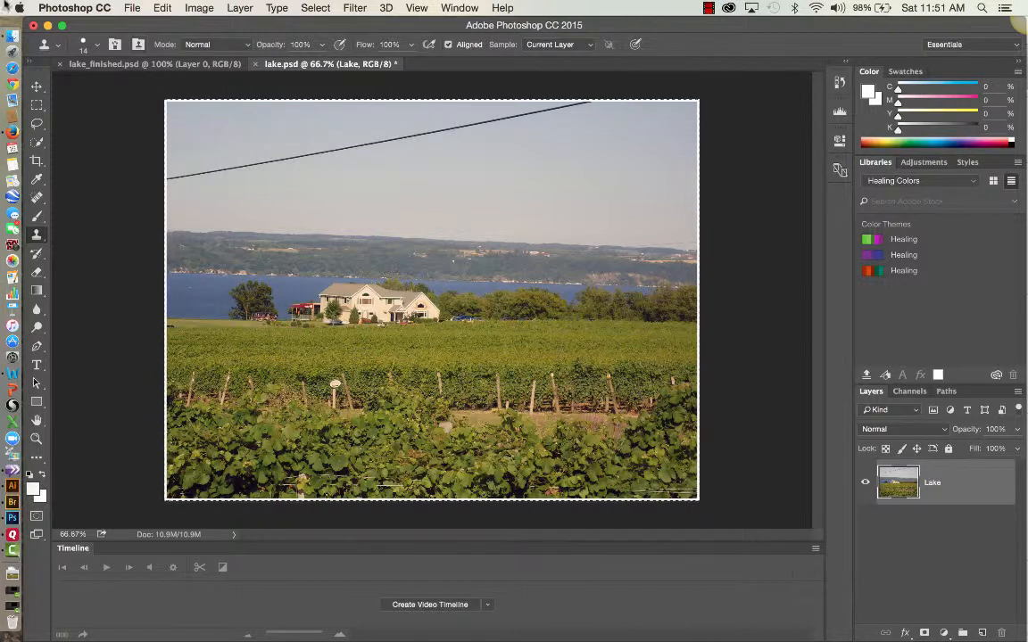
Open the Canvas Size settings, make the new size relative, and change the units to inches.
click(203, 10)
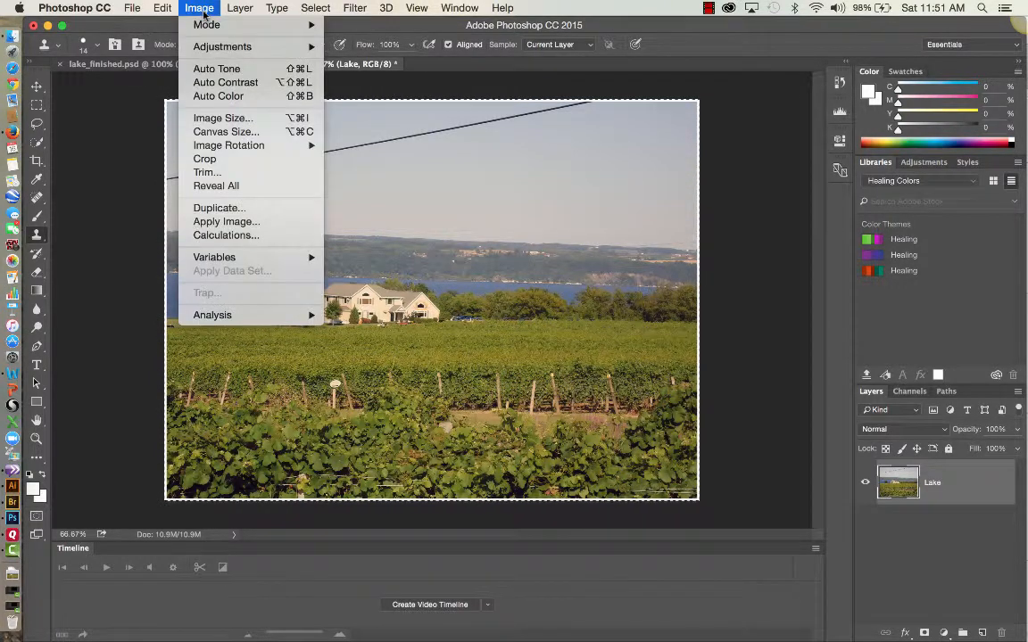
click(214, 132)
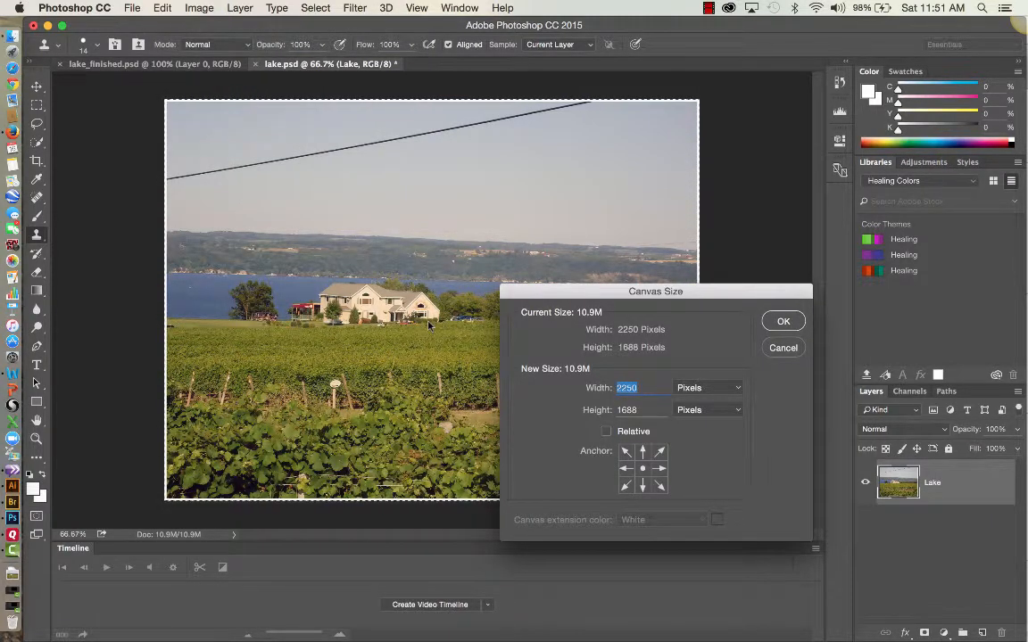
click(606, 434)
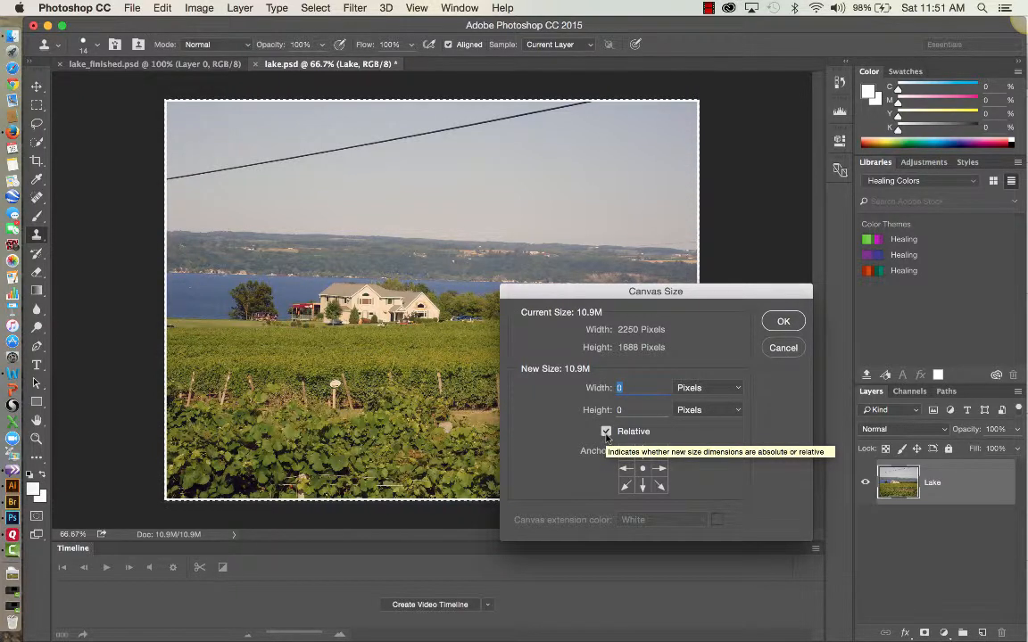
click(738, 390)
click(714, 399)
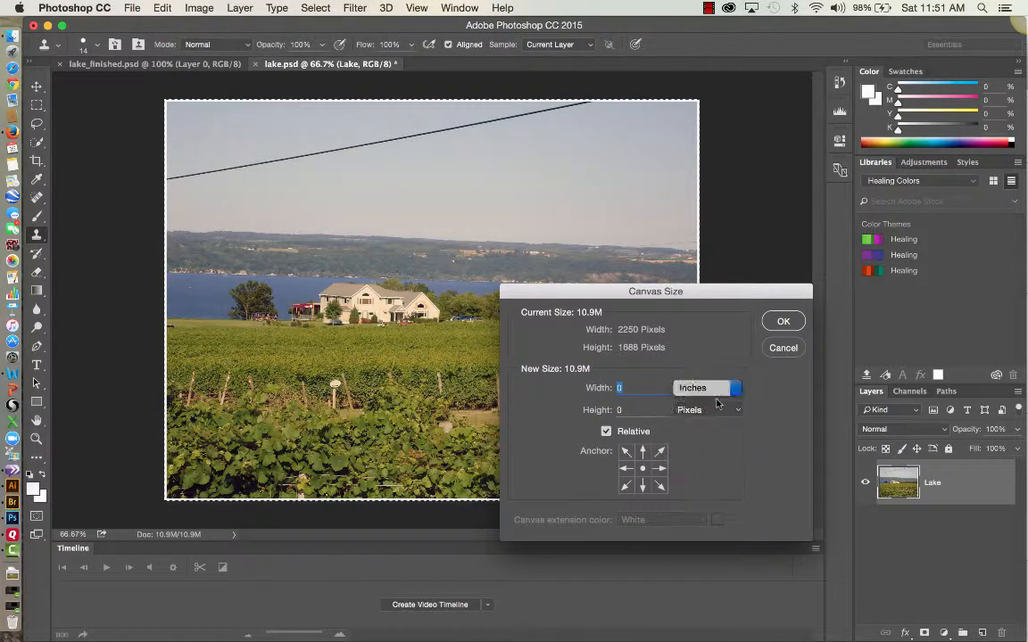
Extend the canvas by .5 inches in width and .5 inches in height, anchored at the center.
text(.5)
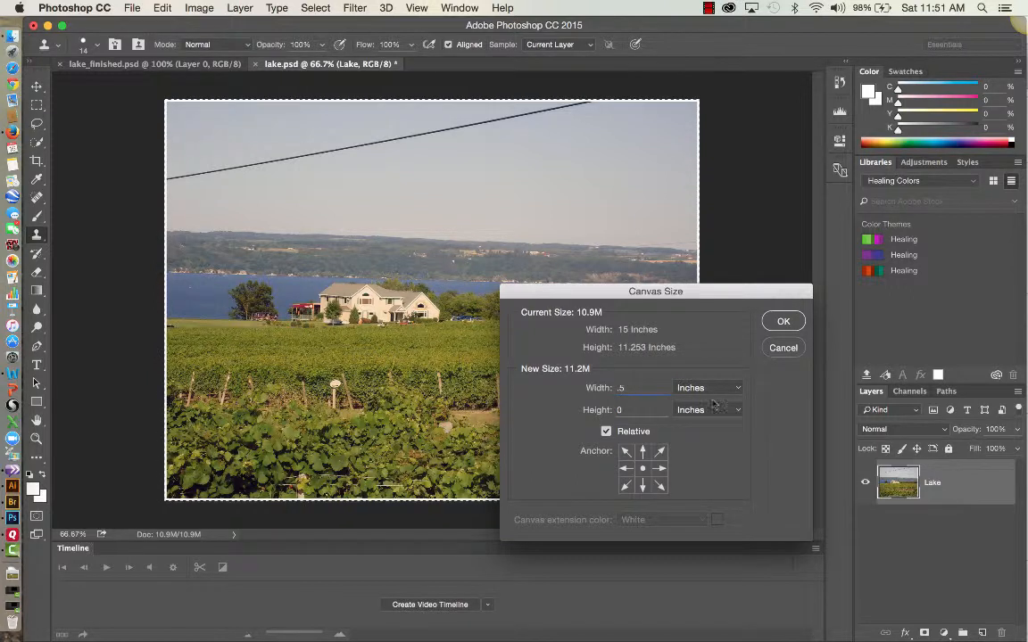
key(Tab)
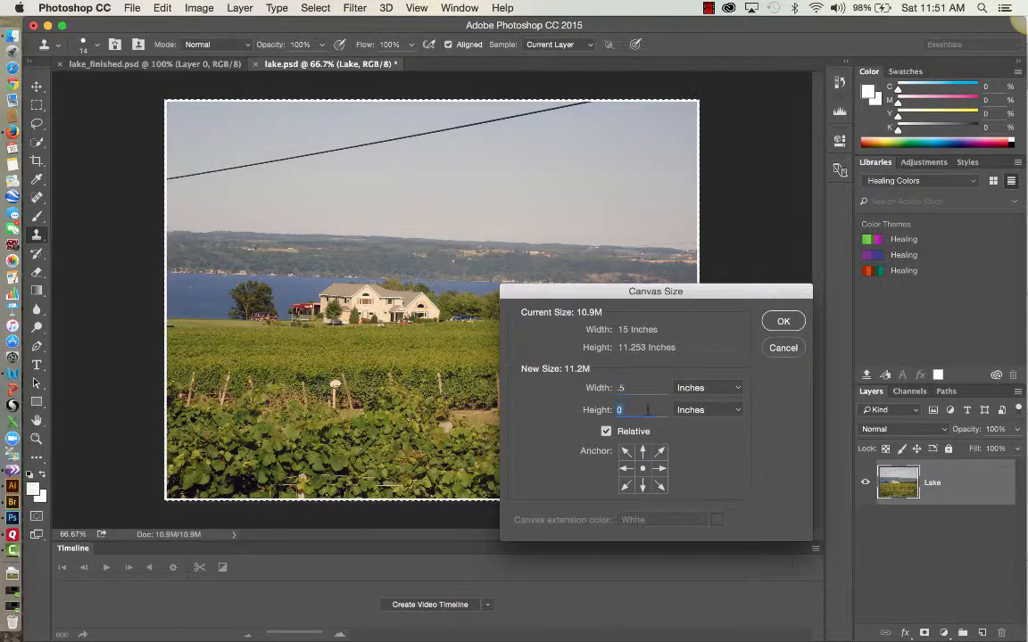
key(BackSpace)
text(.)
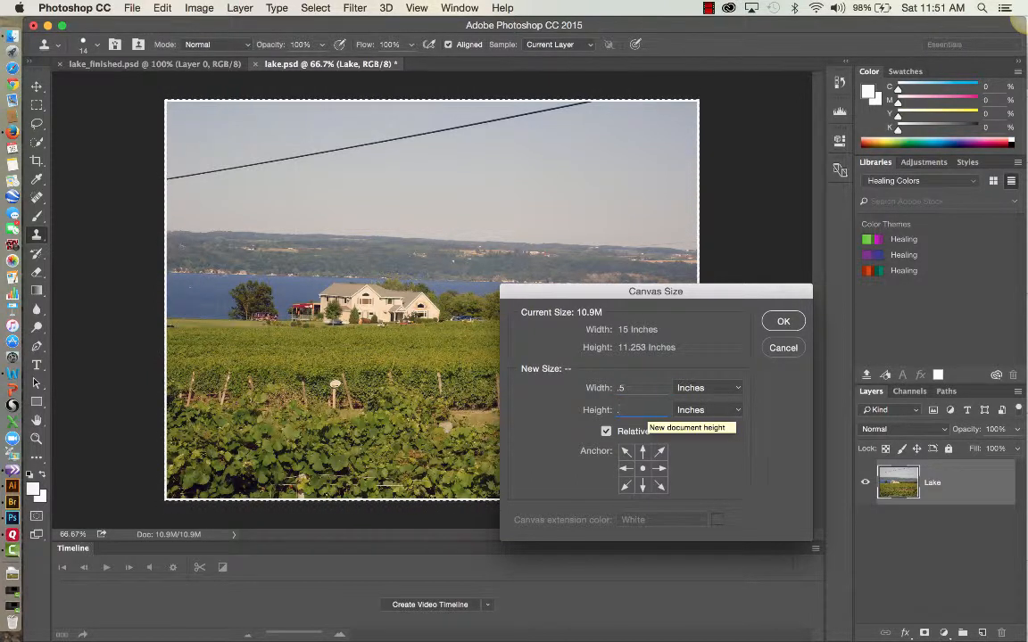
text(5)
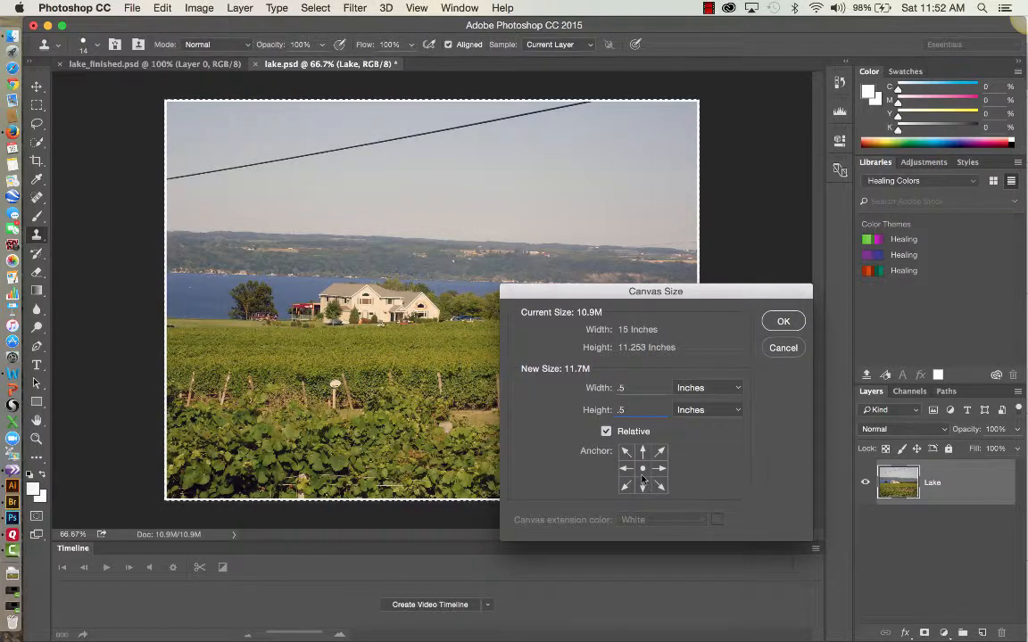
click(782, 322)
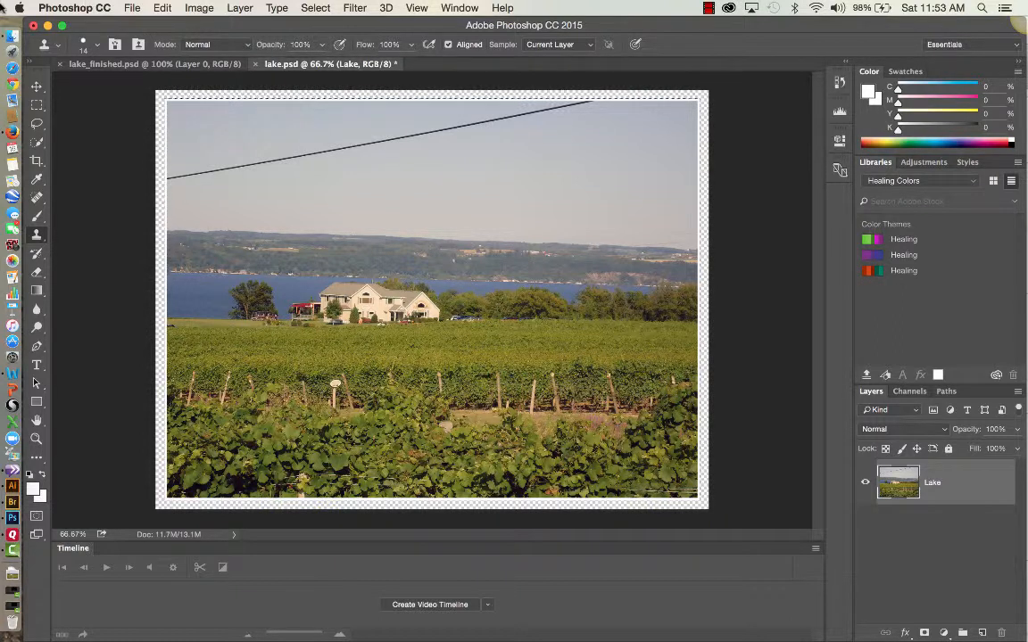
Add a Drop Shadow layer style to the Lake layer and set its opacity to 75%.
click(237, 8)
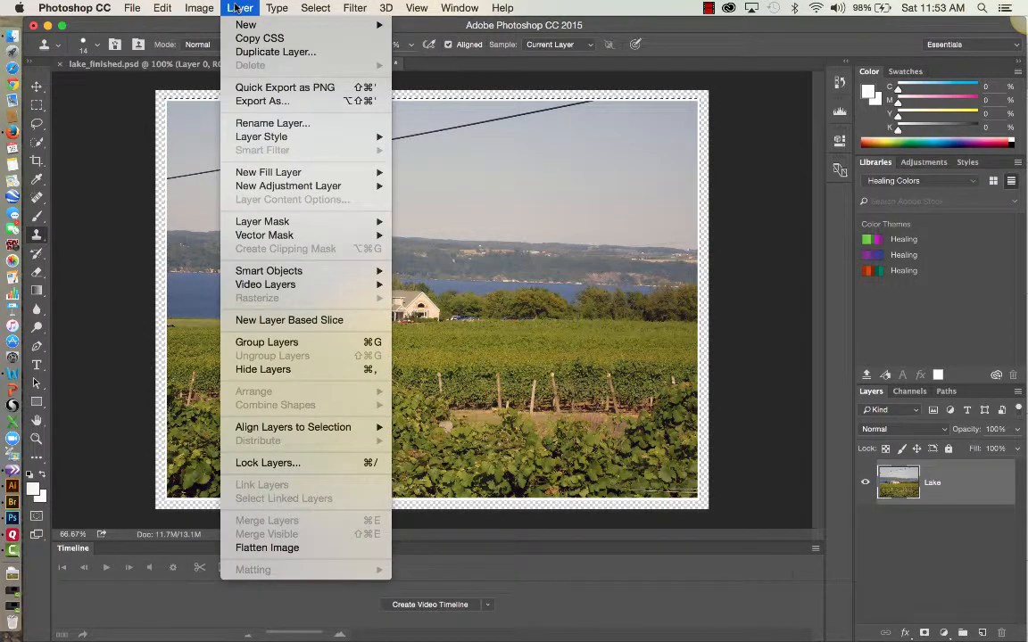
mouse_move(266, 140)
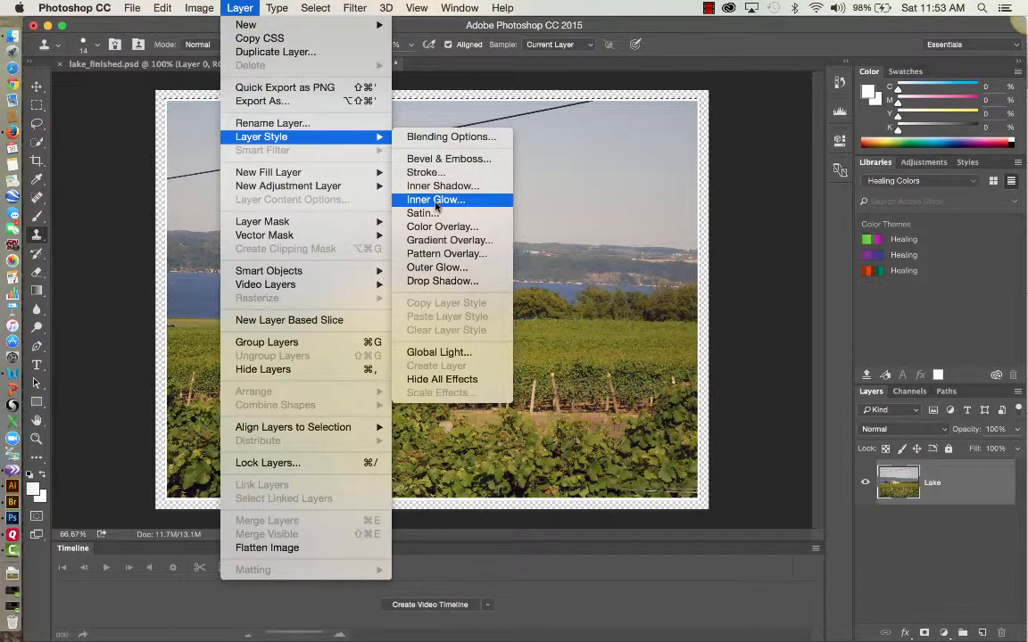
click(436, 281)
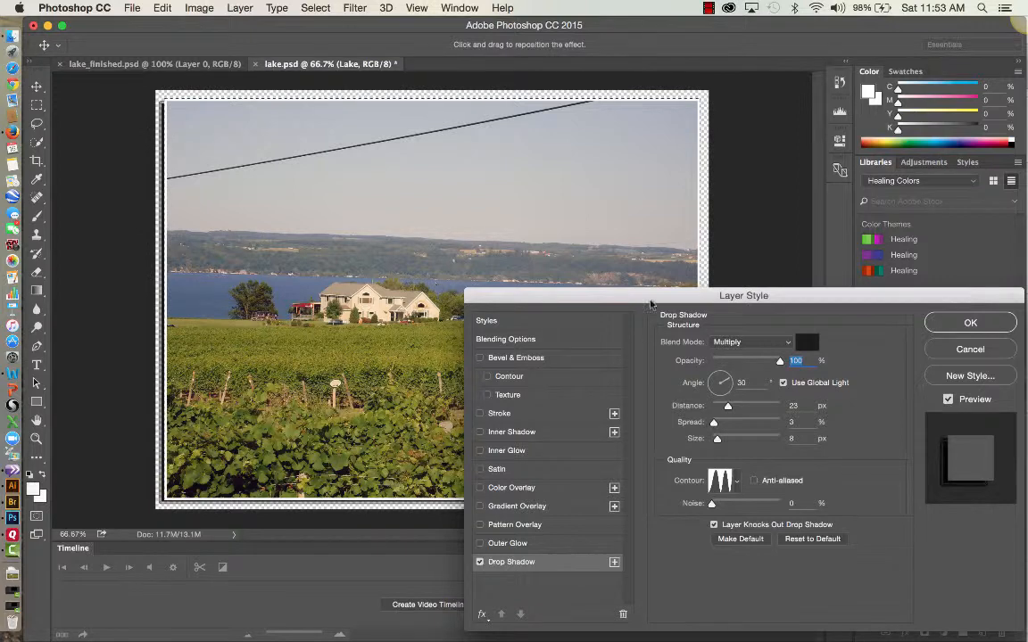
drag(645, 297, 577, 192)
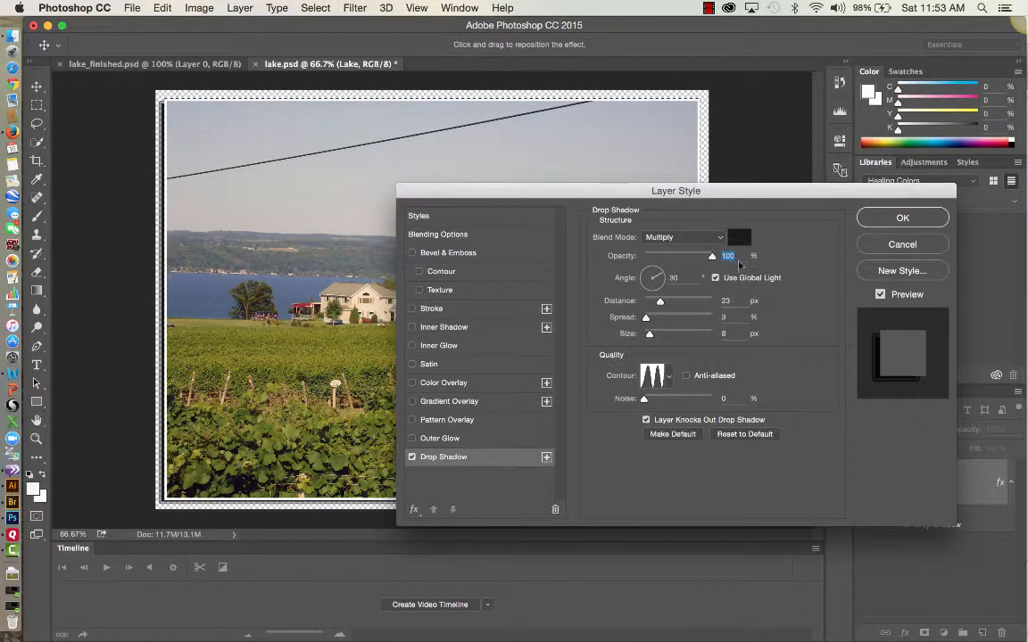
text(7)
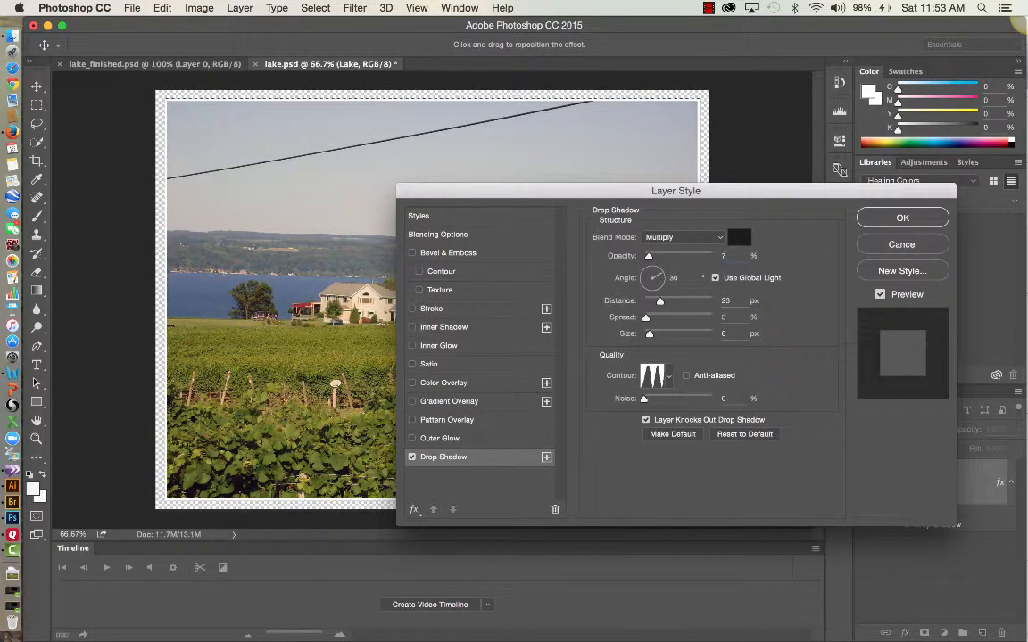
text(5)
key(Tab)
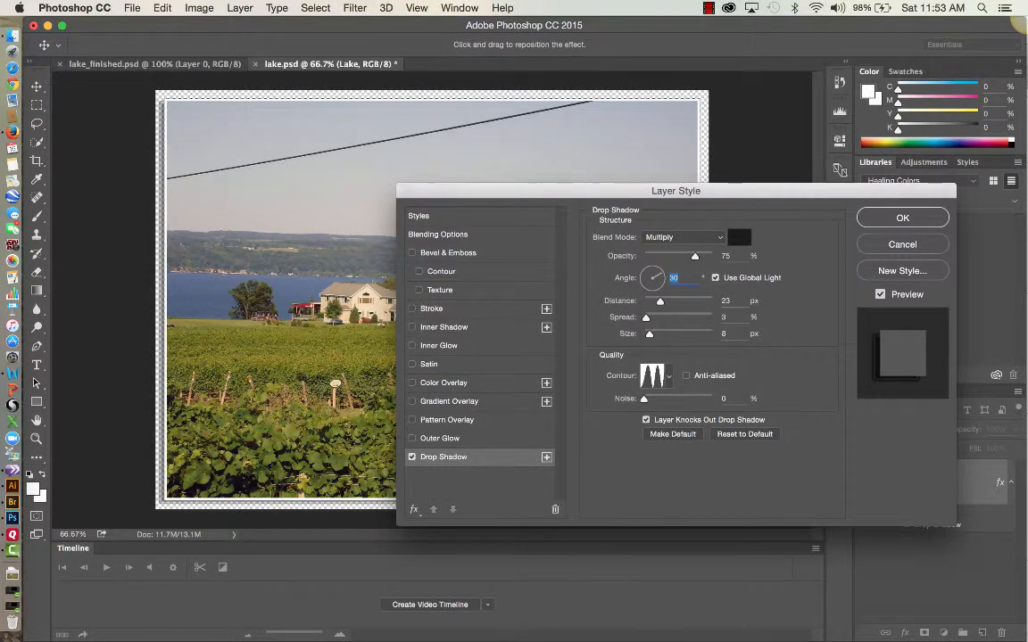
Set the drop shadow's angle to 120° and its distance to 10 px.
text(120)
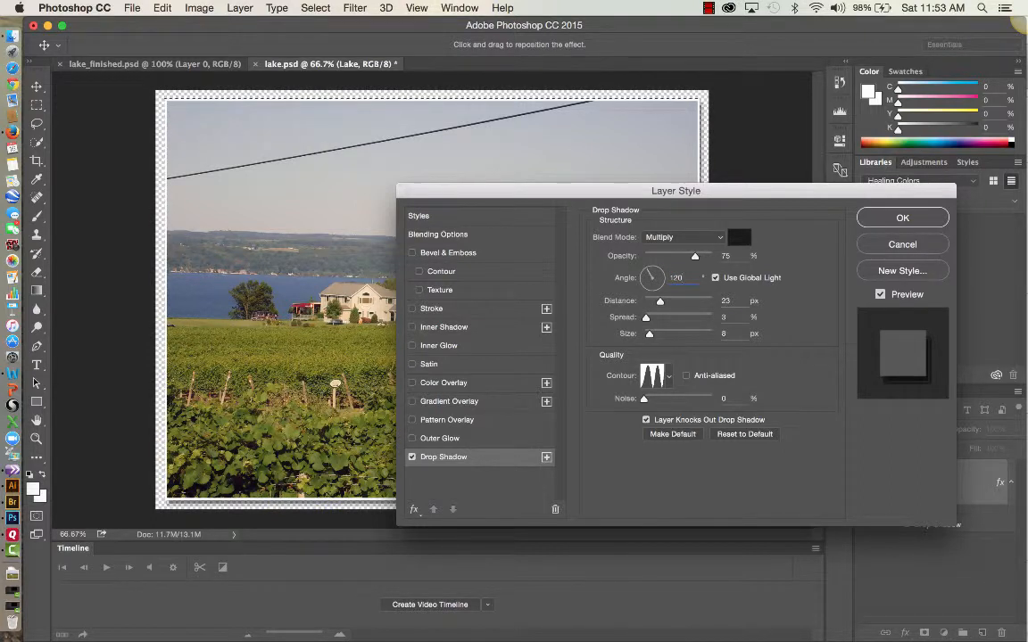
key(Tab)
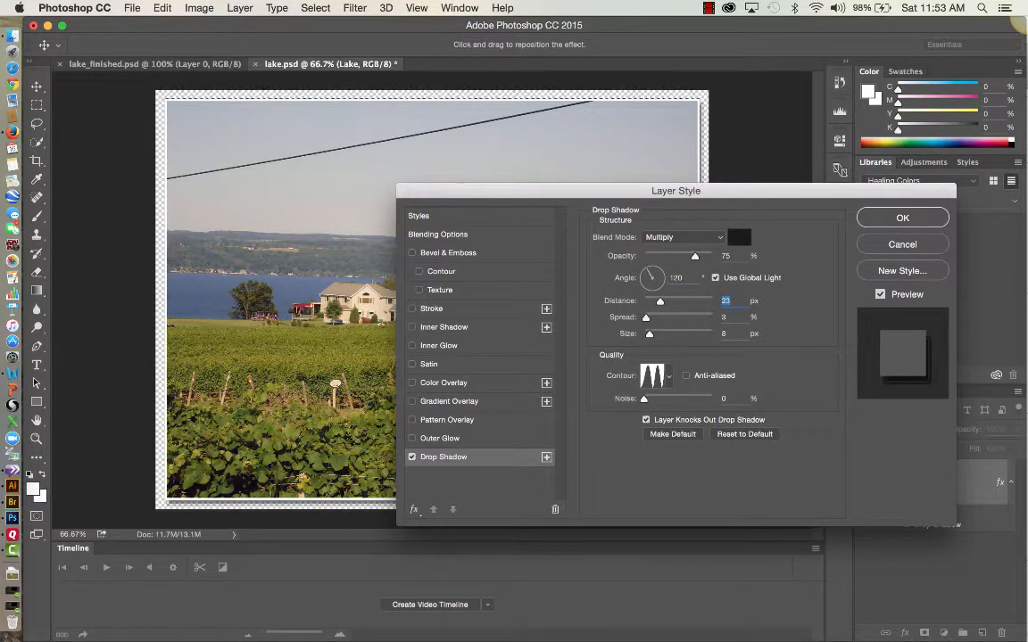
text(10)
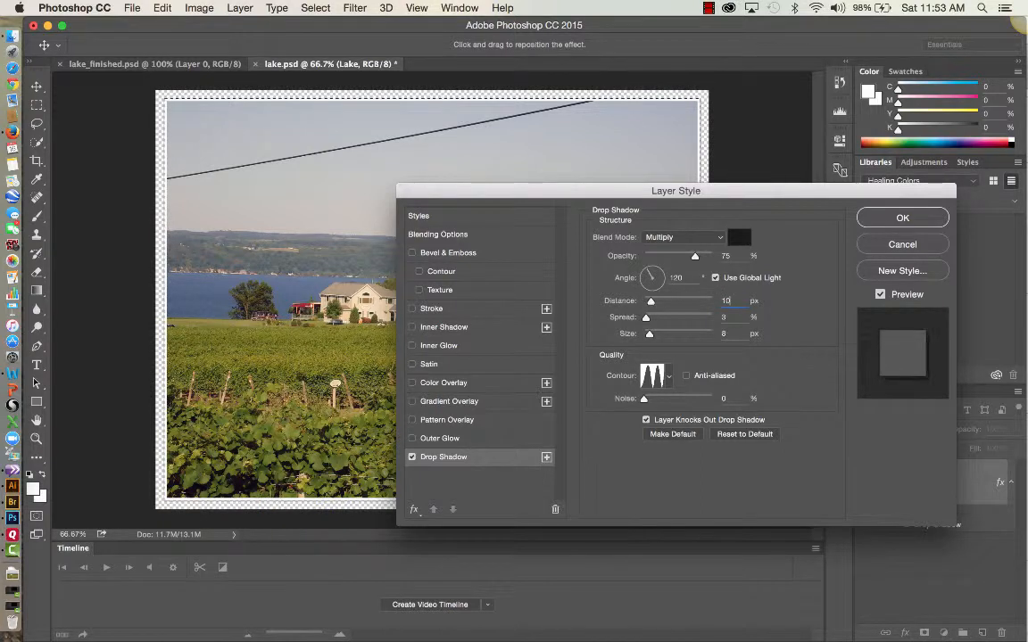
key(Tab)
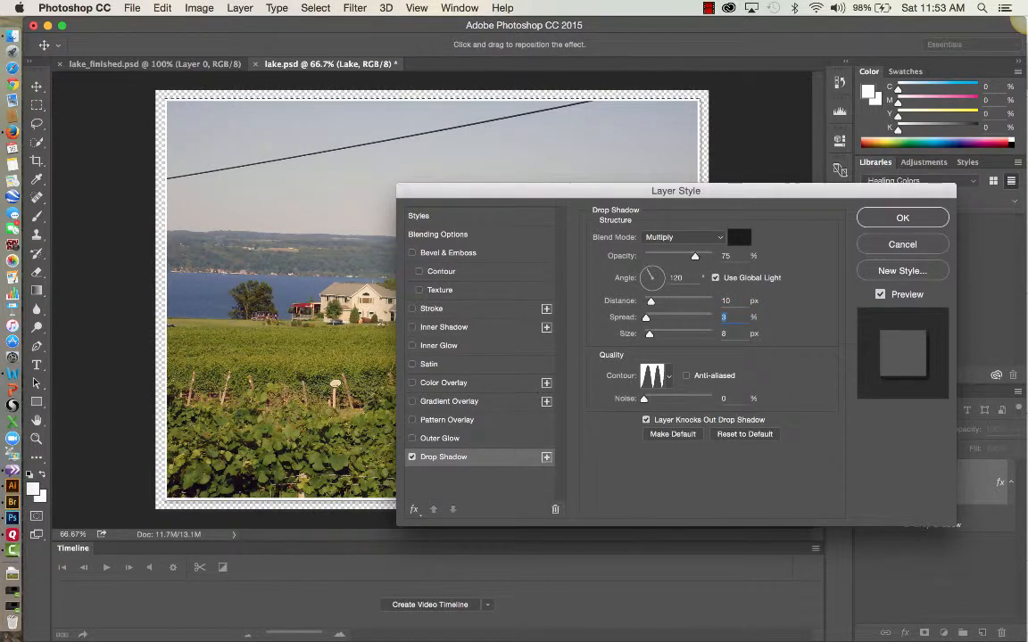
Set the drop shadow's spread to 20% and size to 10 px, and apply the effect.
text(20)
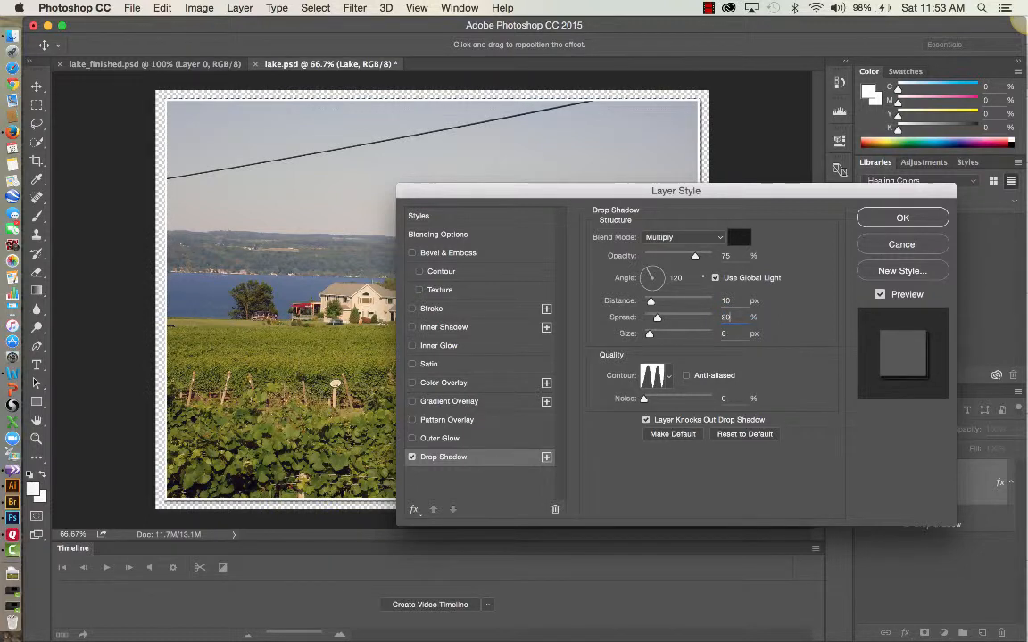
key(Tab)
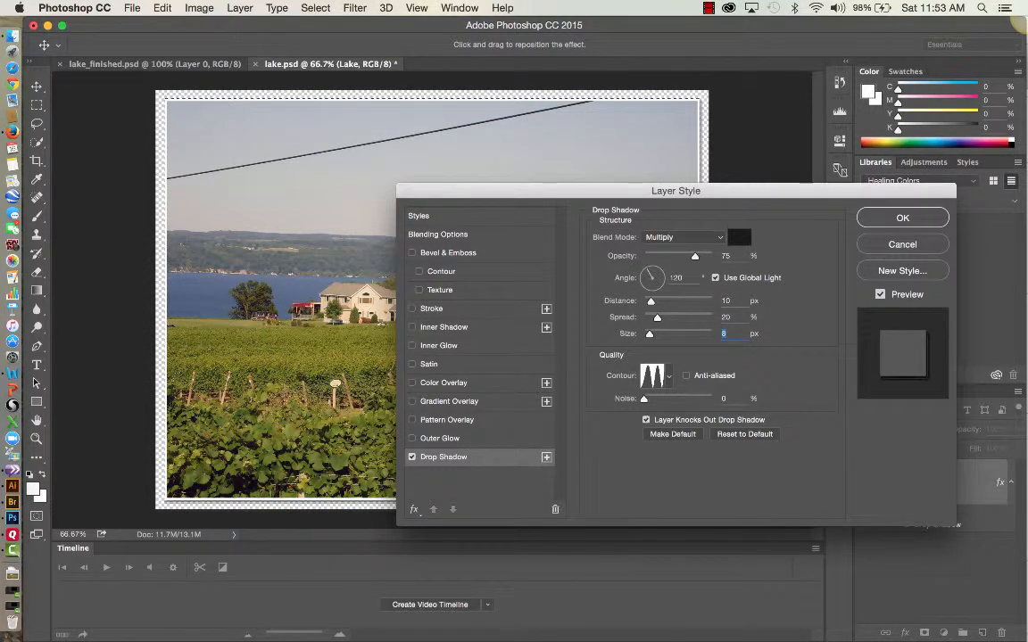
text(1)
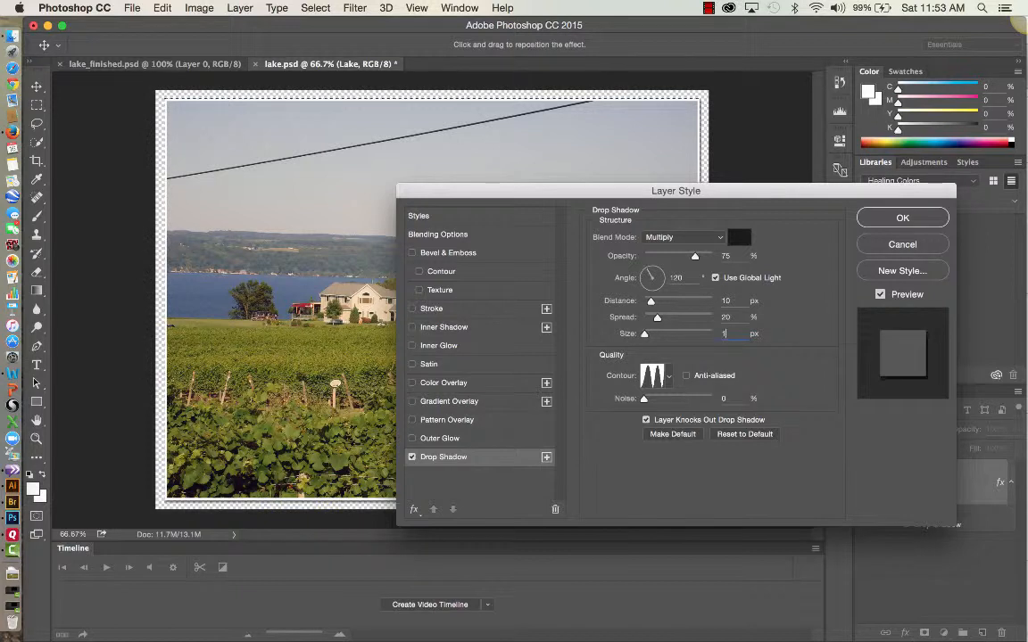
text(0)
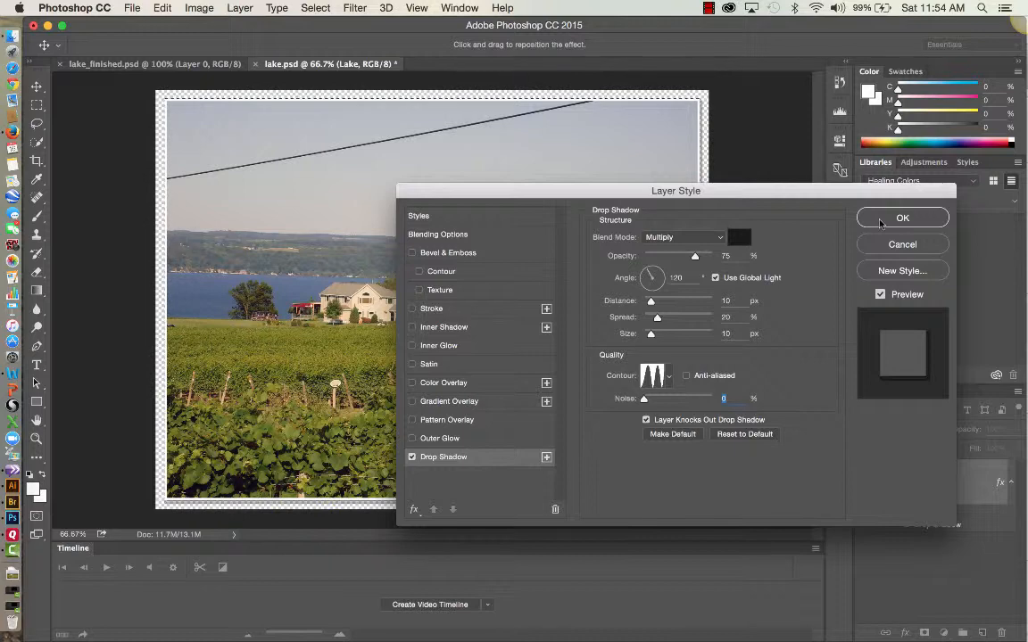
click(881, 223)
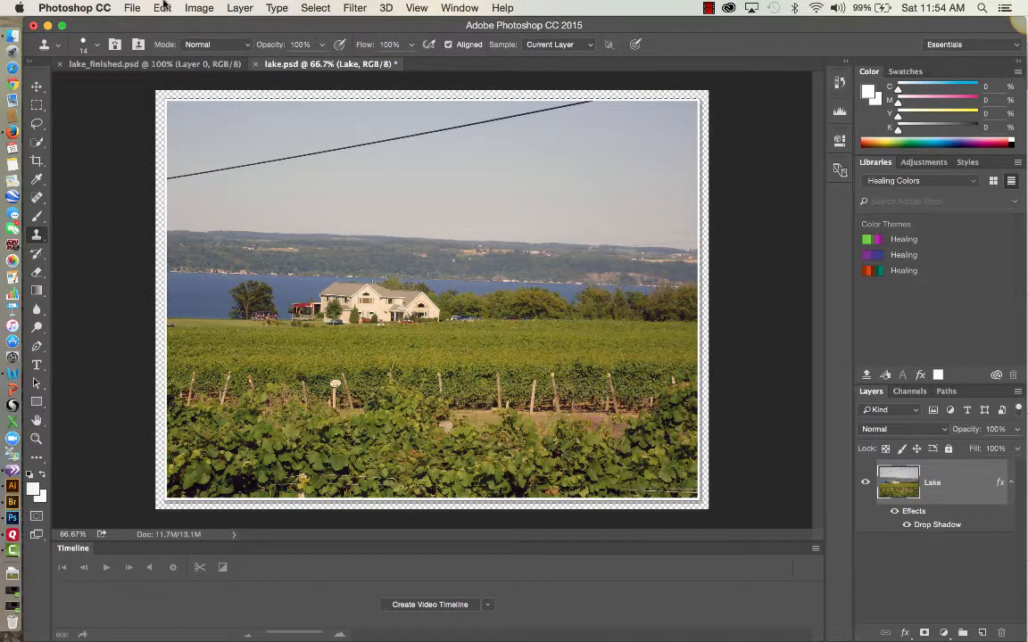
Open the Transparency & Gamut preferences and check the first transparency grid color.
click(132, 8)
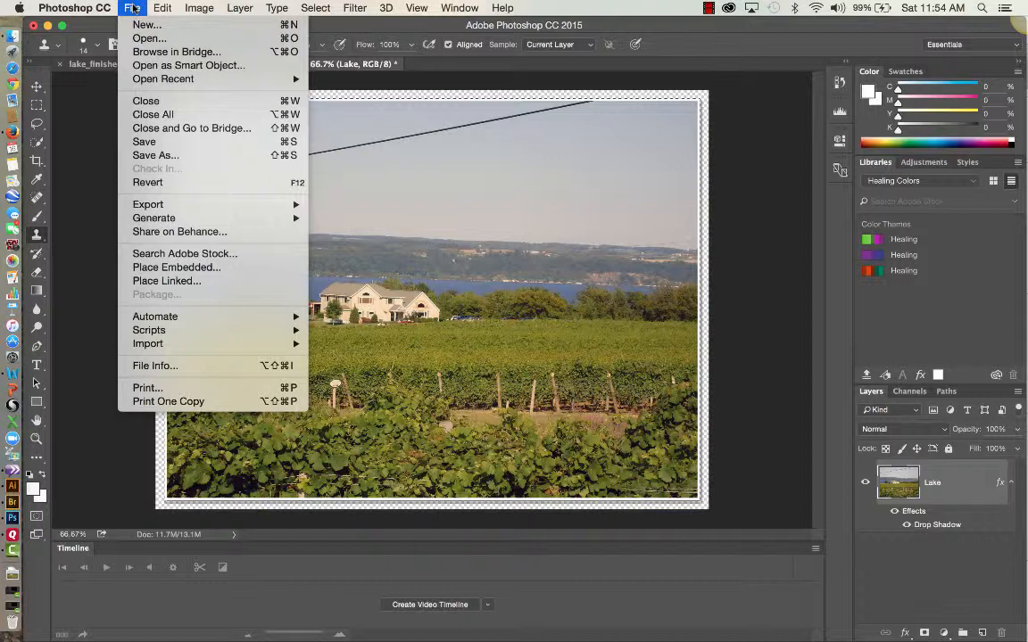
mouse_move(73, 8)
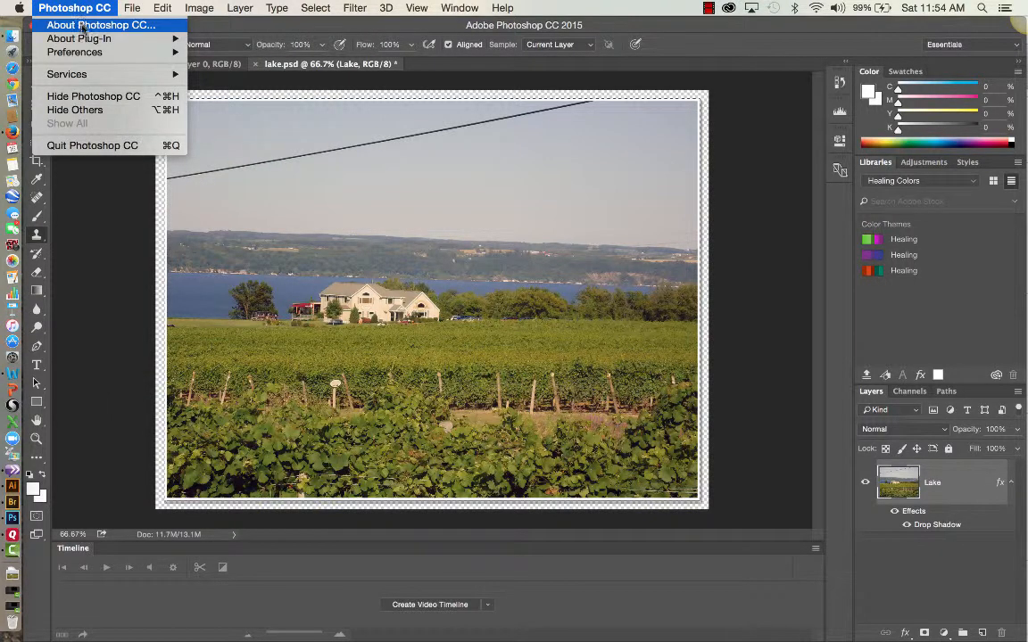
mouse_move(85, 56)
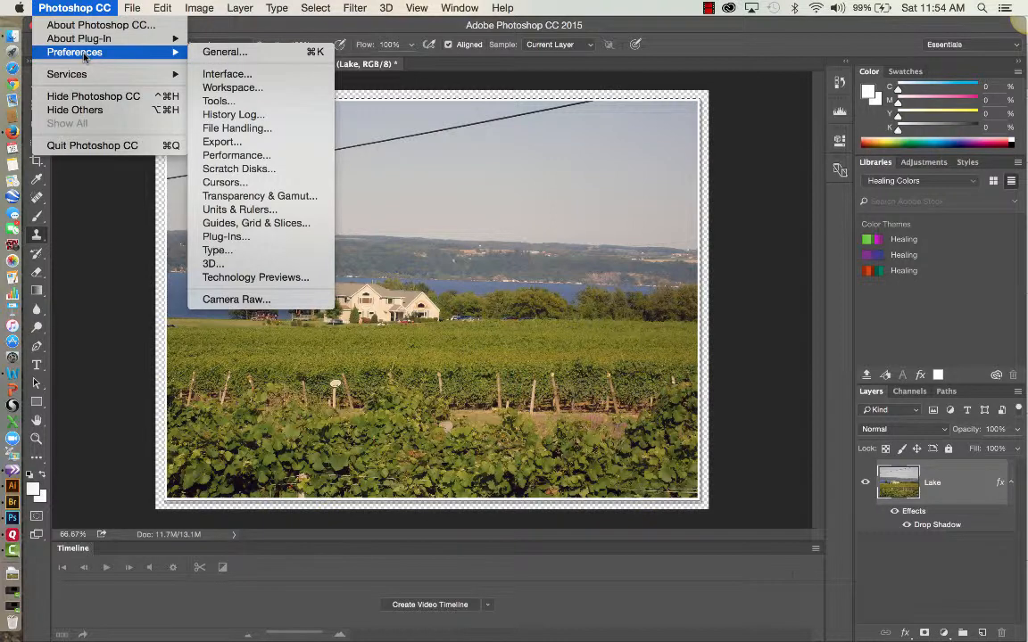
click(233, 196)
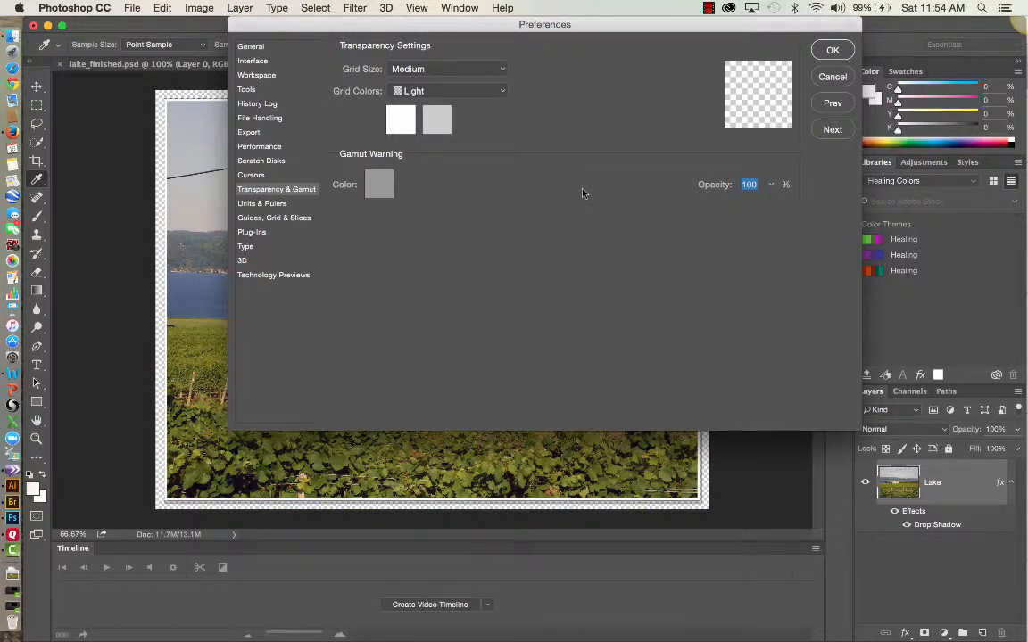
click(398, 122)
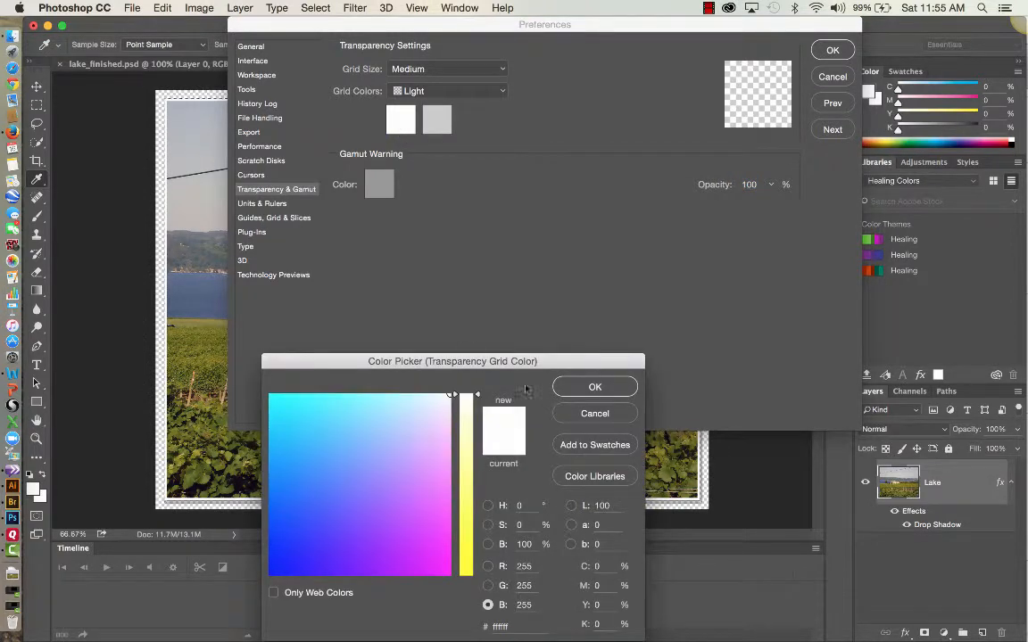
click(595, 387)
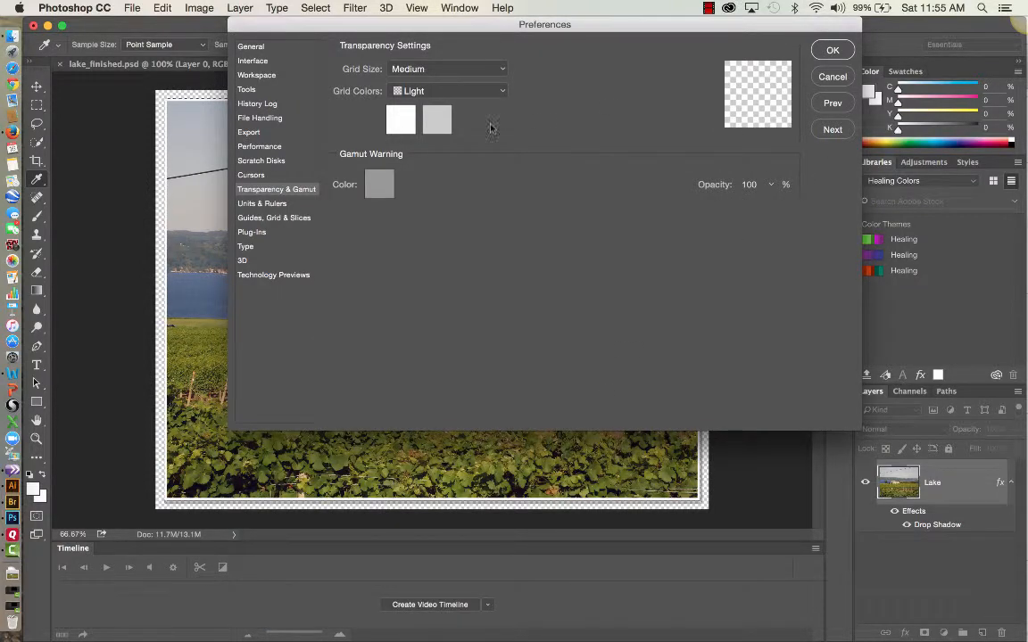
Choose custom transparency grid colors, accept ffffff and cccccc, and confirm the preferences.
click(503, 95)
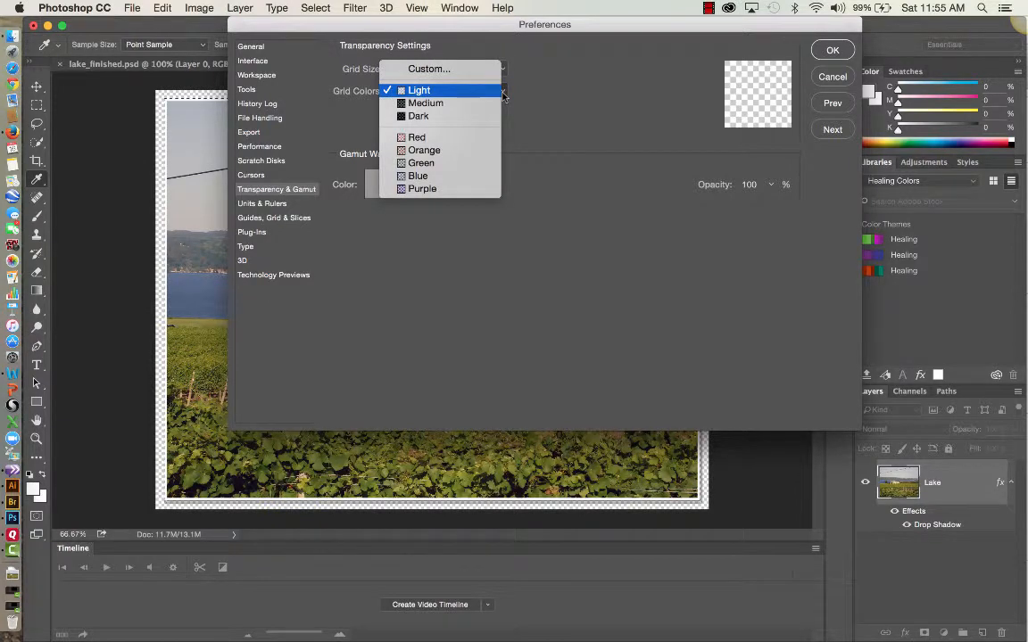
click(465, 74)
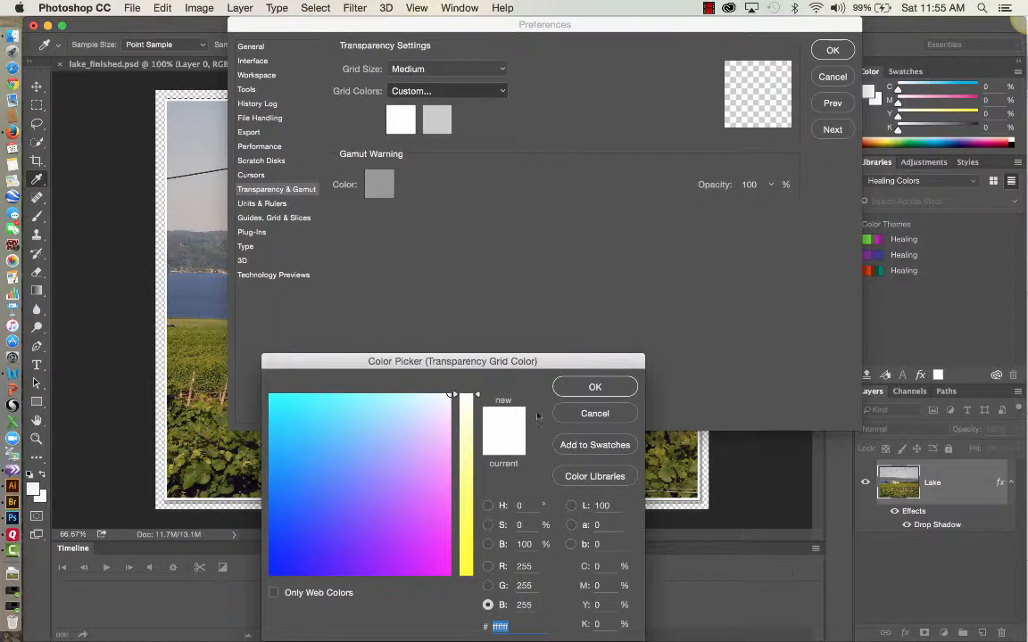
click(621, 389)
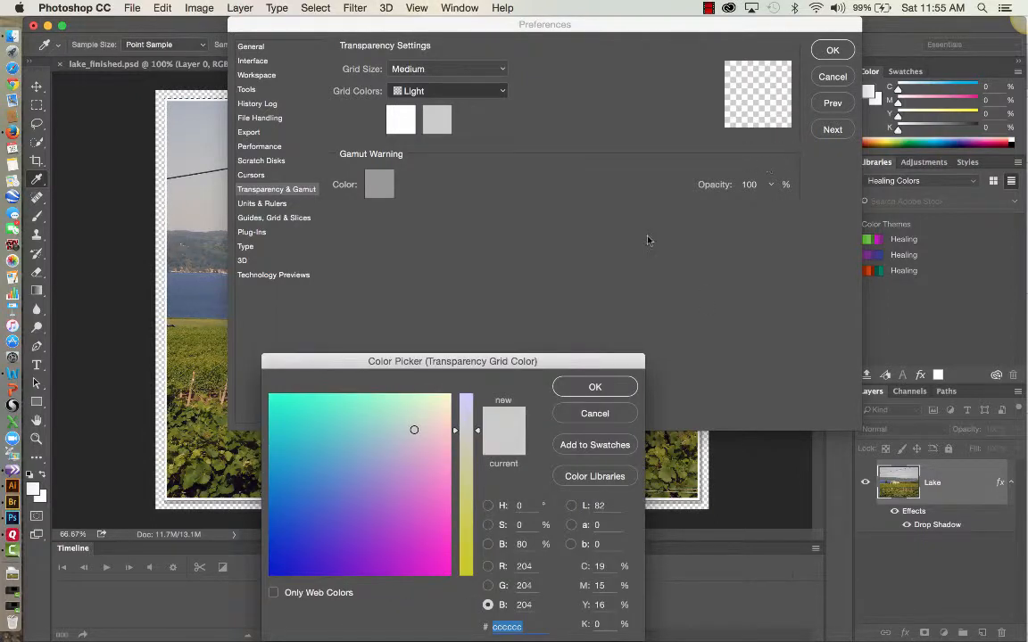
click(594, 389)
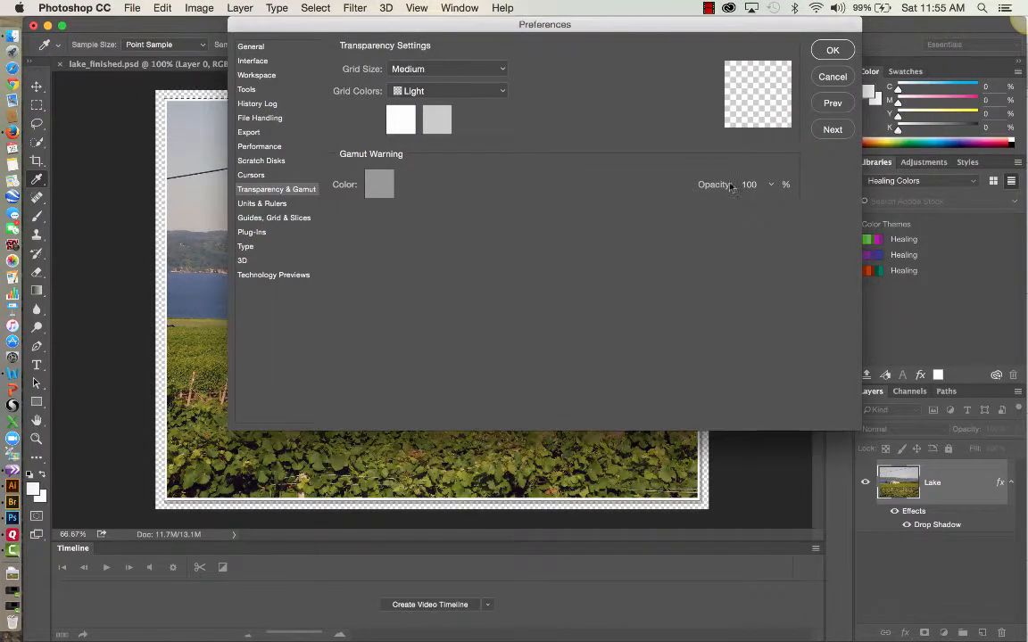
click(832, 51)
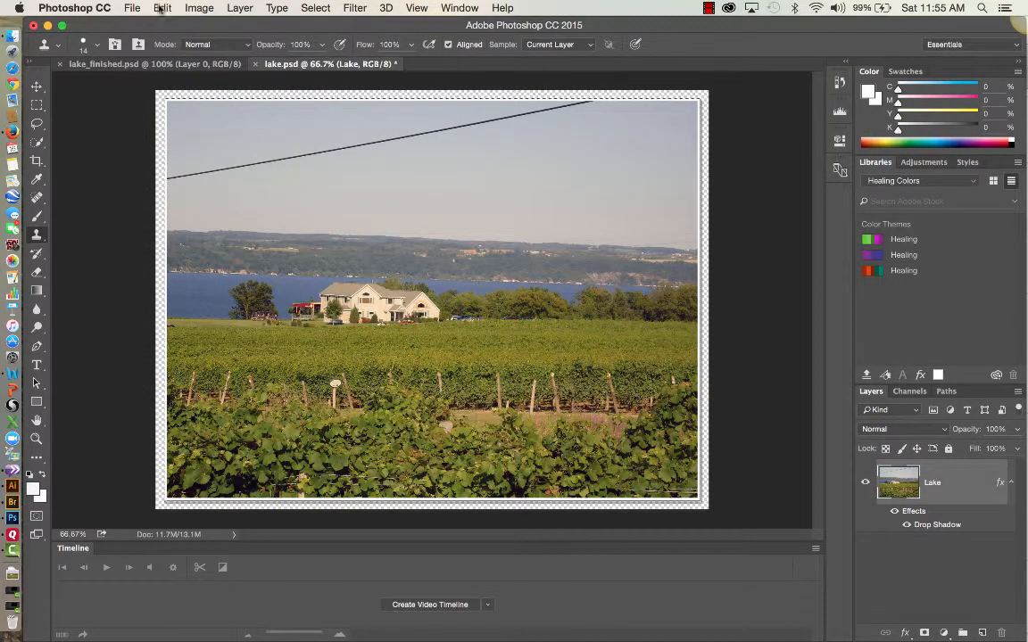
Deselect the image and add a new empty layer below the Lake layer.
click(315, 9)
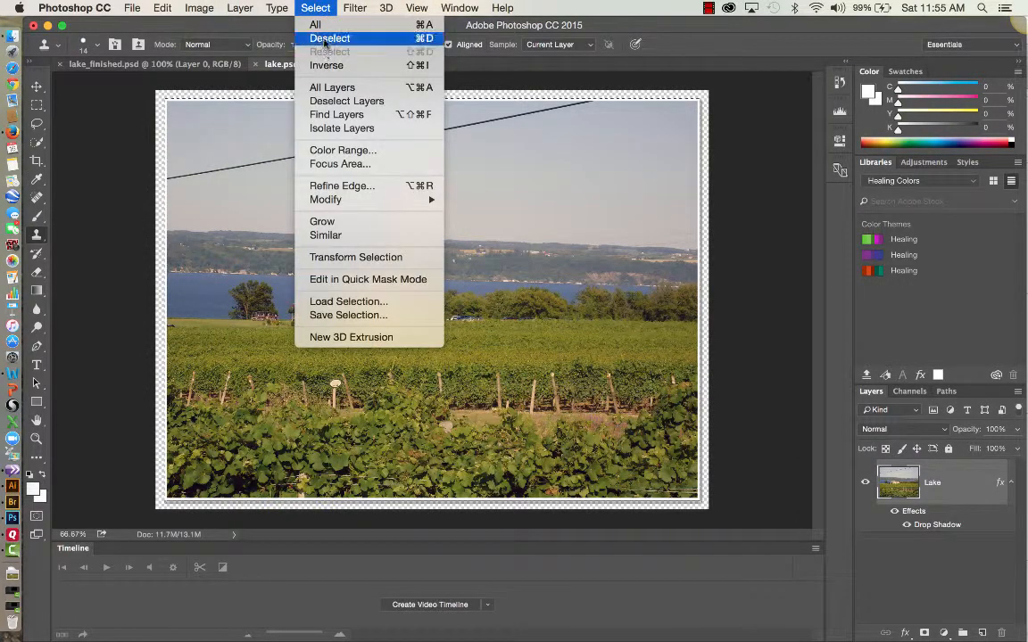
click(300, 38)
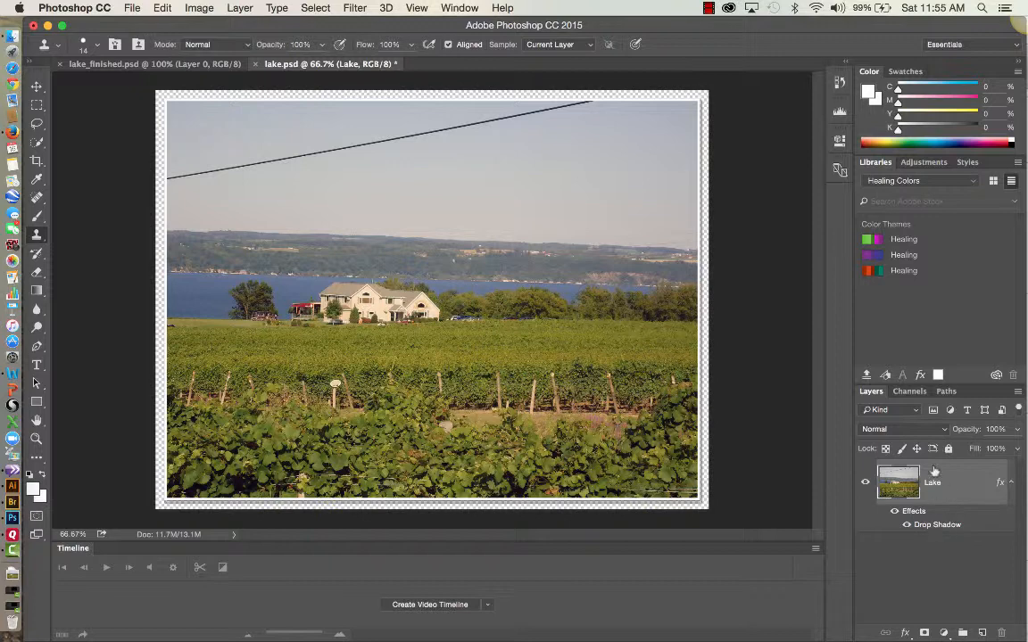
click(984, 633)
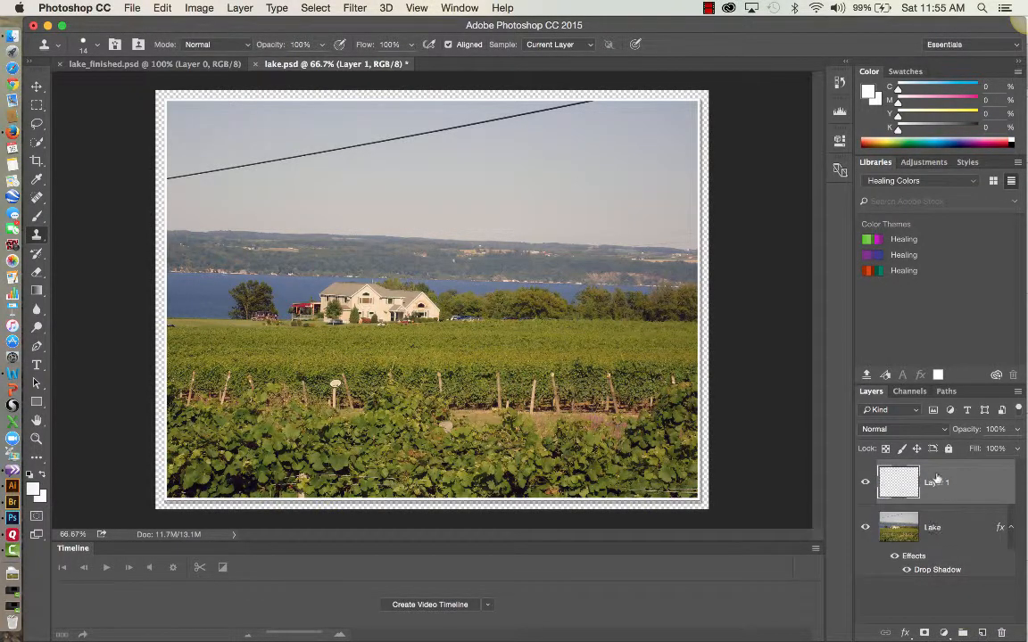
drag(936, 483, 929, 580)
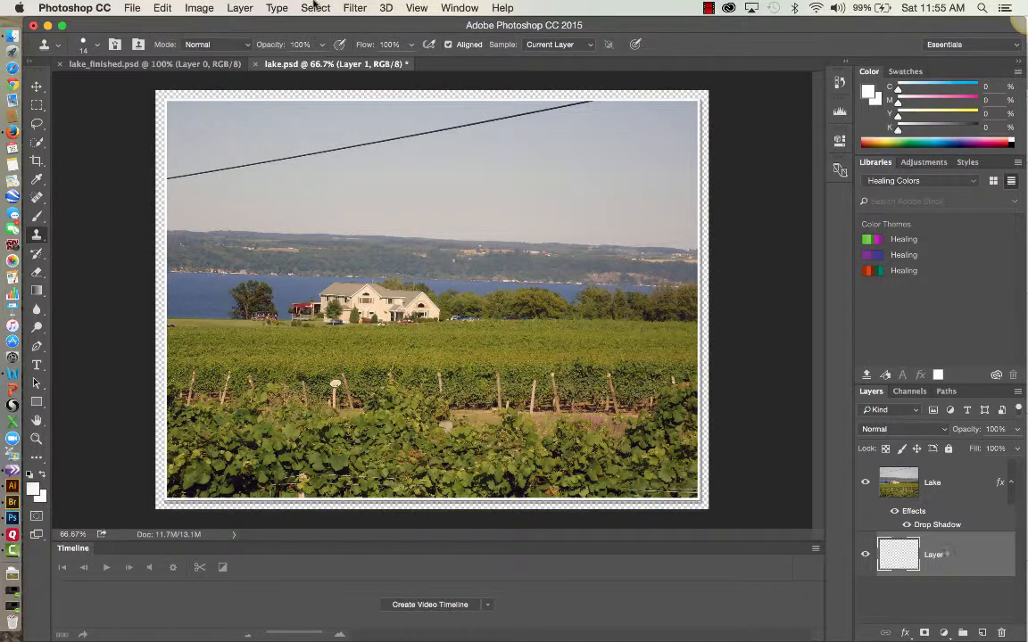
Fill the new bottom layer with the white foreground color in Normal mode at 100% opacity.
click(131, 10)
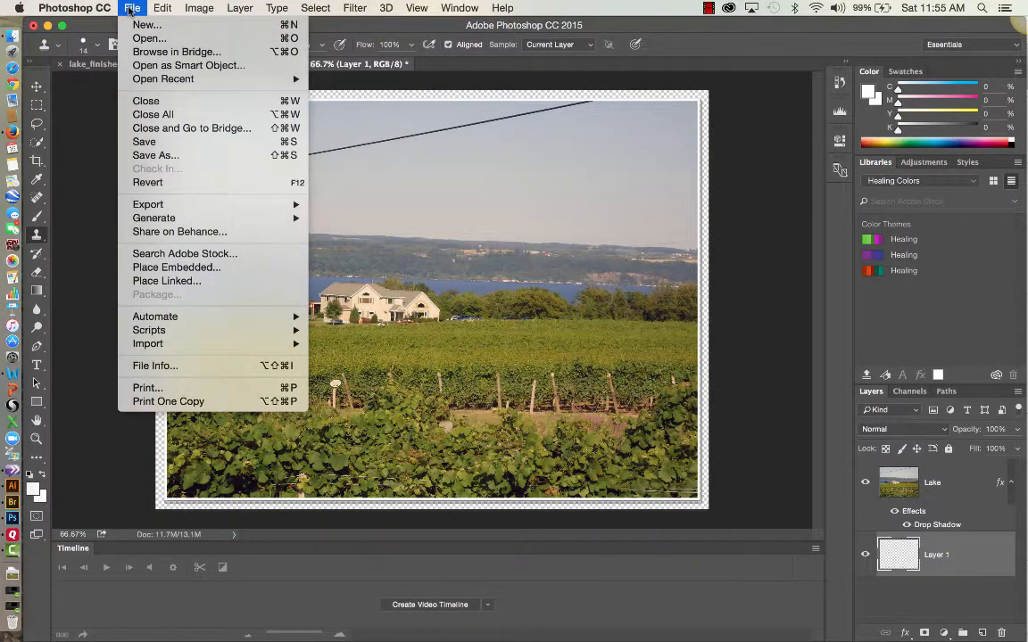
mouse_move(150, 10)
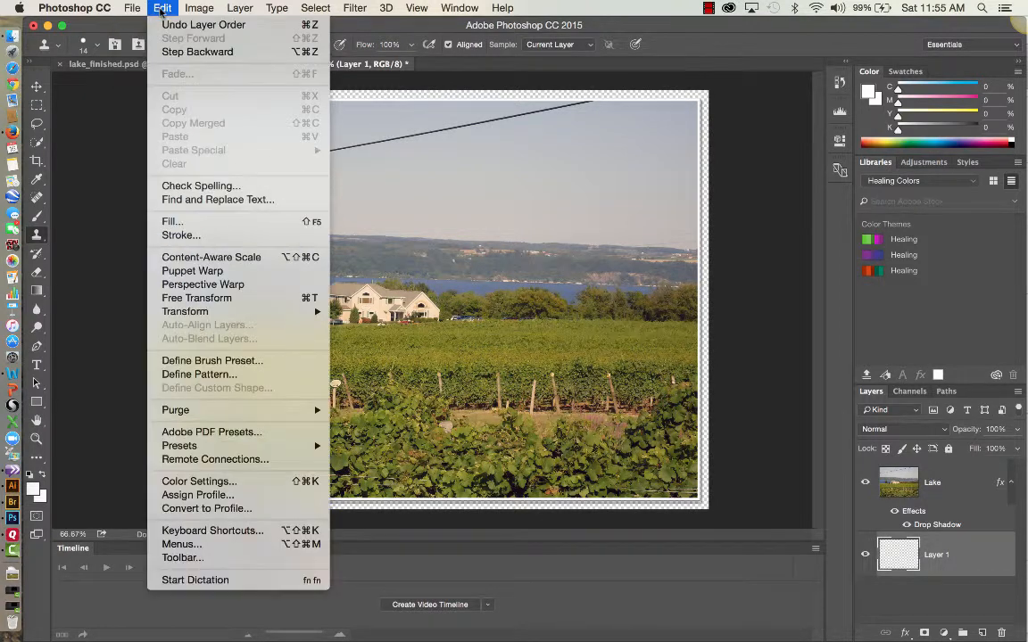
click(175, 225)
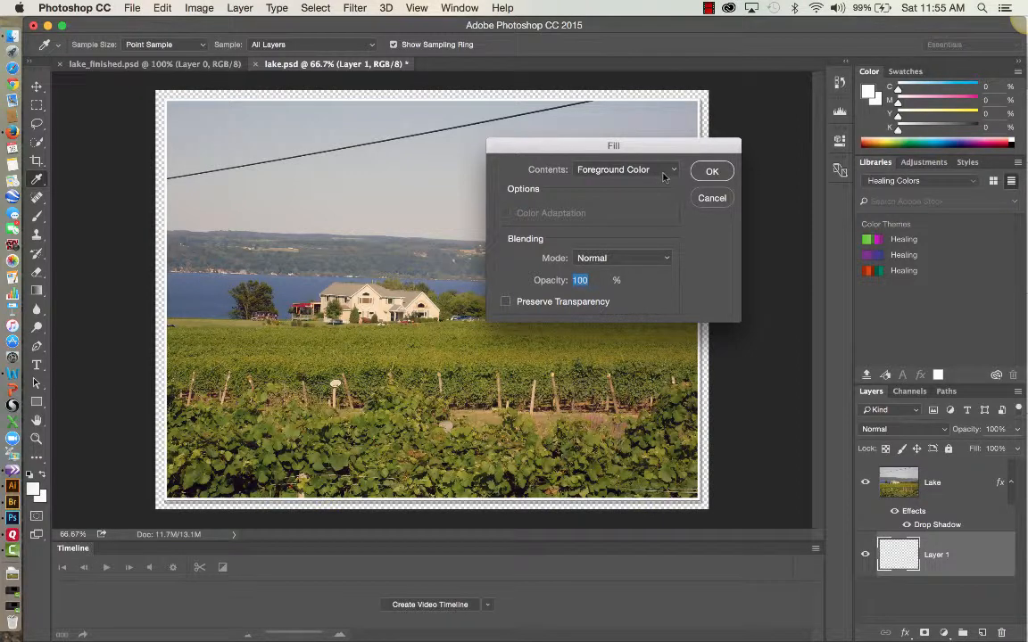
click(712, 172)
key(s)
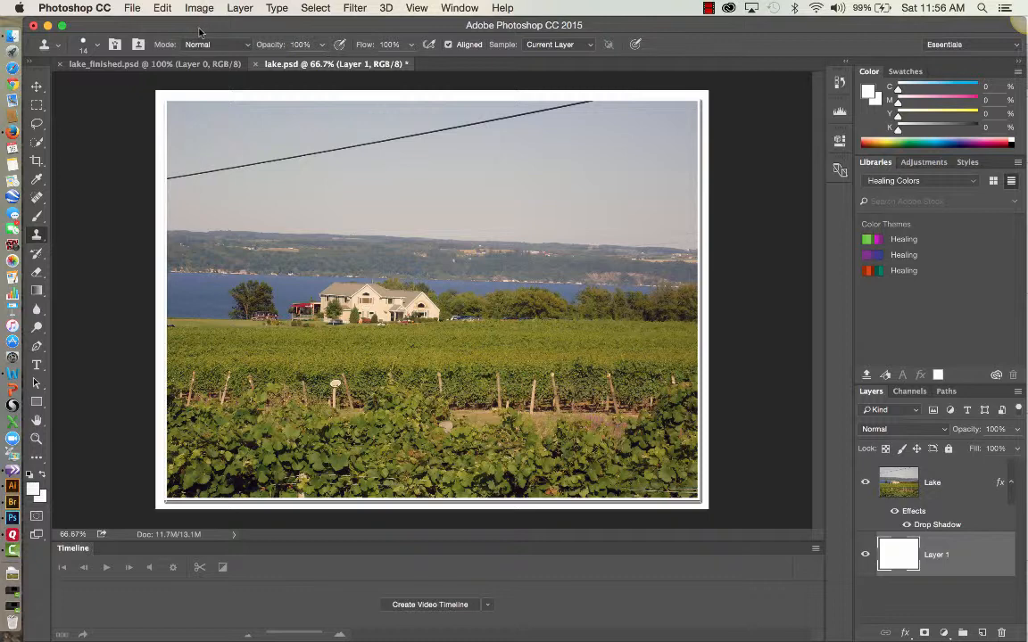
Fill the bottom layer with a blue-gray sampled from the photo as the foreground color, in Normal mode at 100% opacity.
click(161, 8)
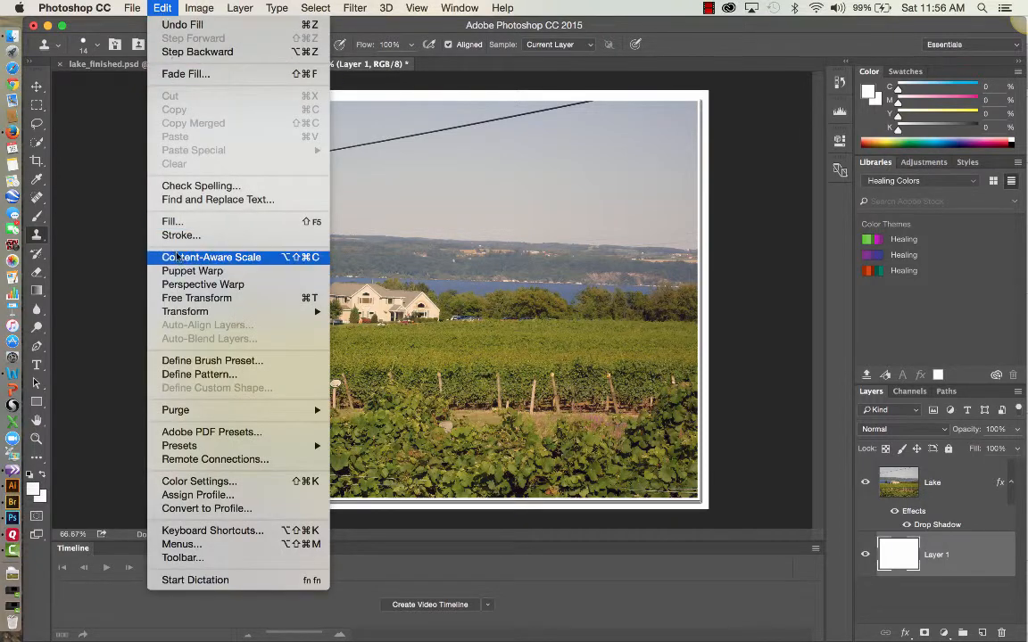
click(172, 221)
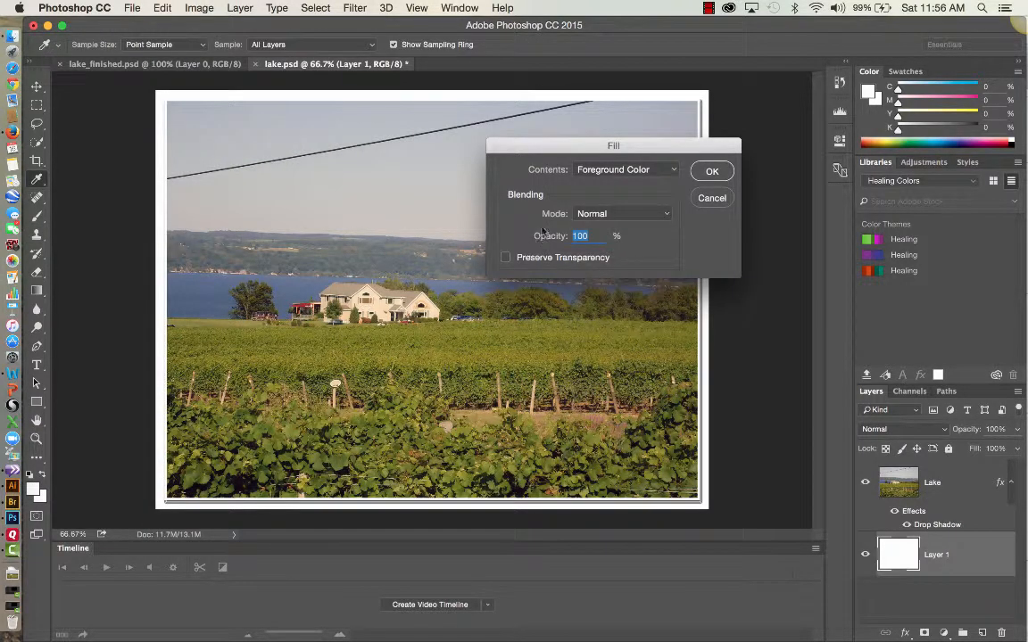
click(395, 264)
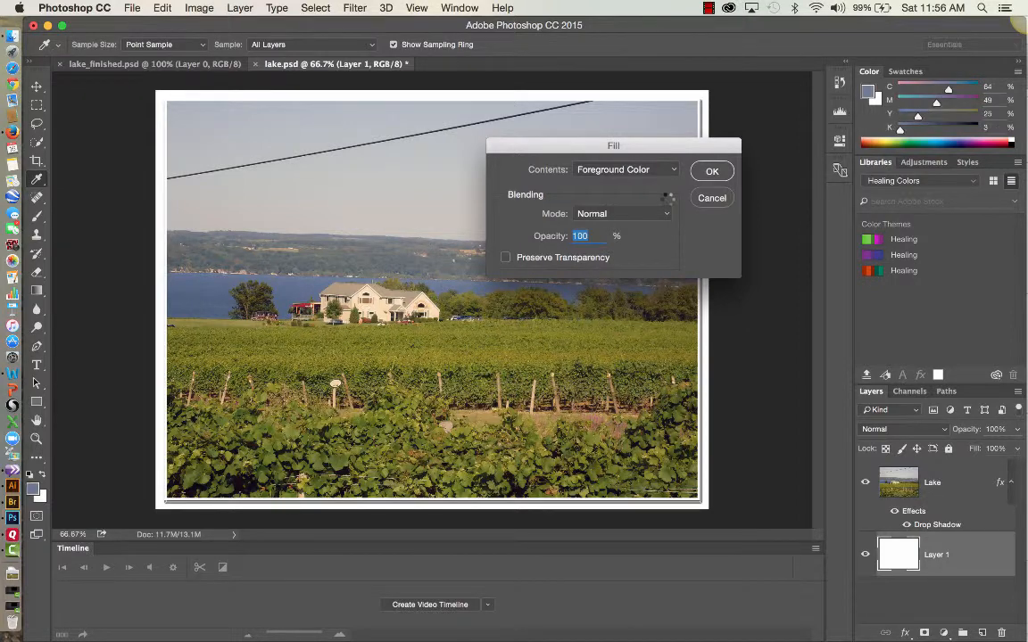
click(712, 171)
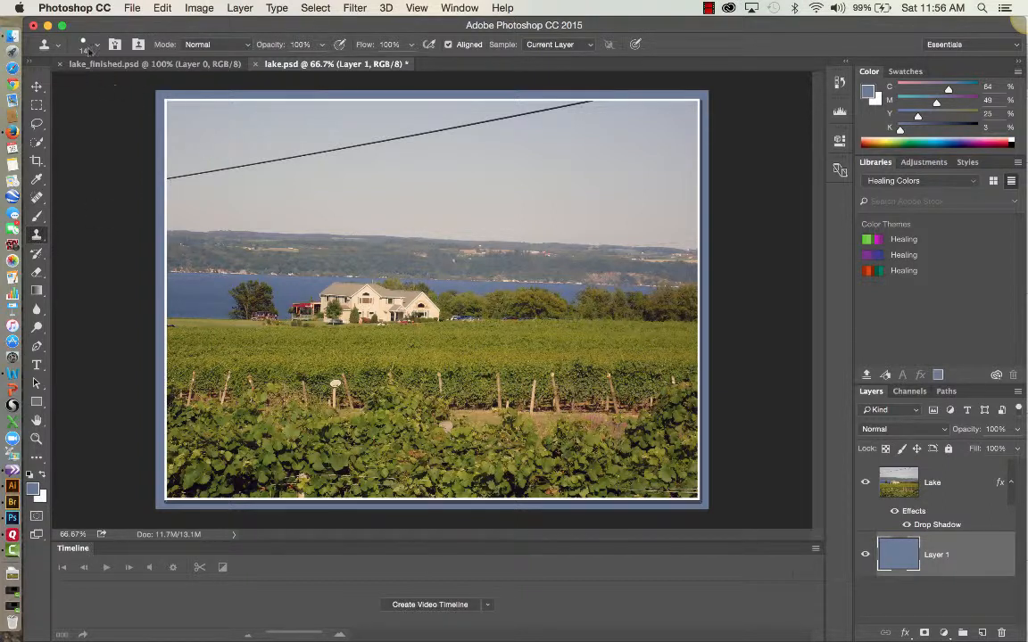
Set the Clone Stamp brush to 57 px with 46% hardness.
click(86, 46)
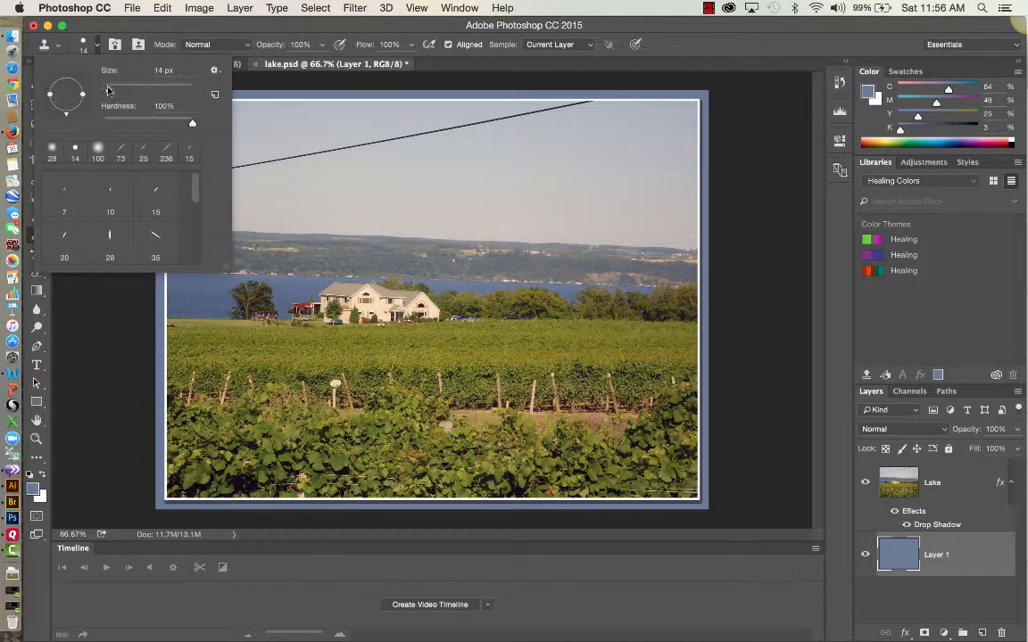
mouse_move(109, 92)
mouse_down()
mouse_move(100, 92)
mouse_move(127, 92)
mouse_up()
drag(192, 124, 144, 123)
click(314, 124)
click(314, 125)
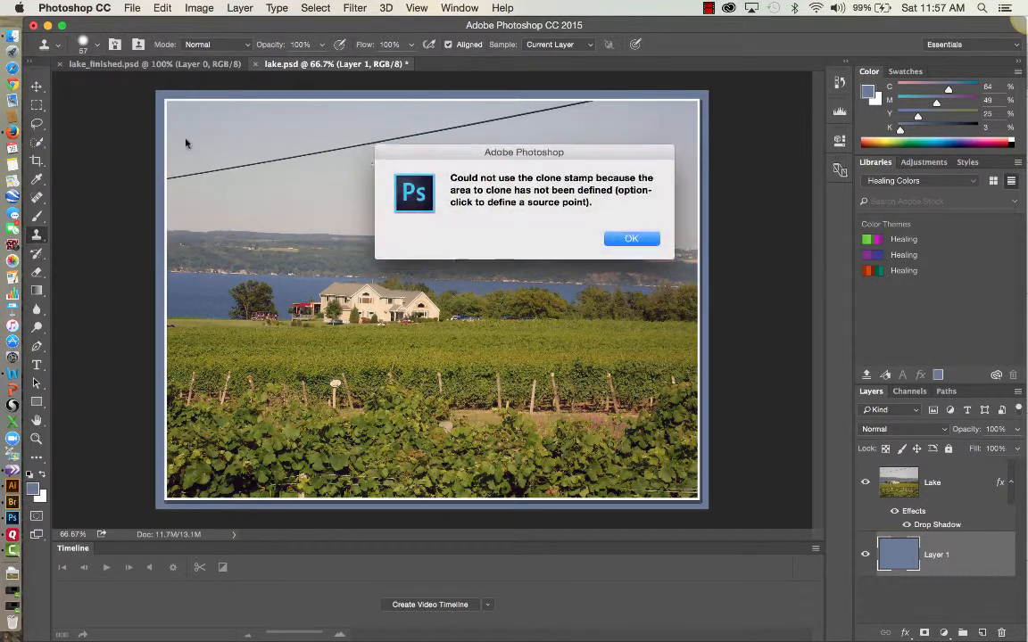
click(631, 238)
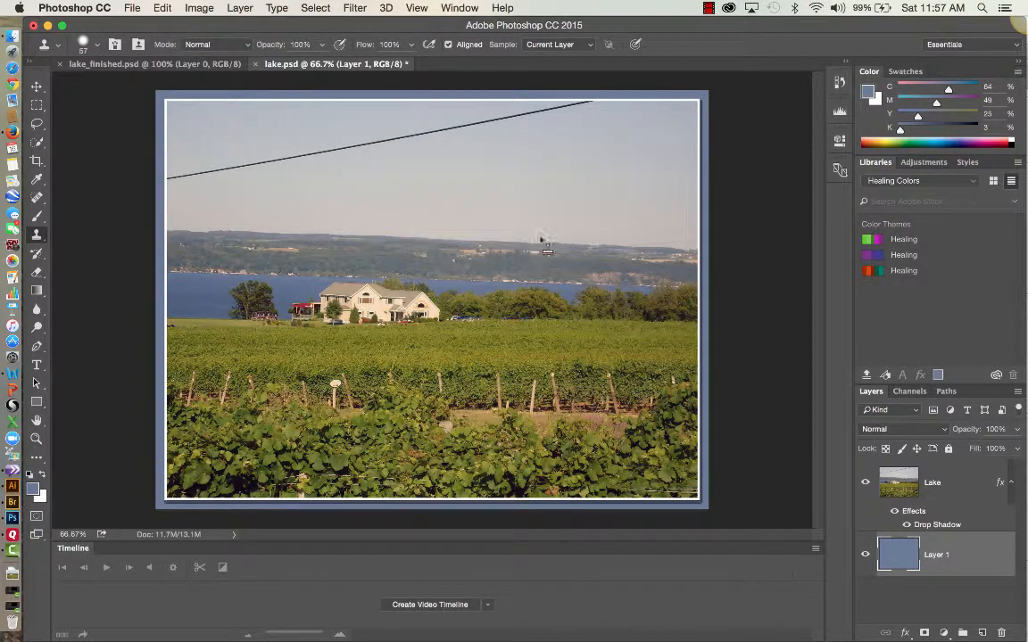
Try cloning sampled sky over the left end of the power line on the Lake layer, and undo the stroke.
alt+click(193, 124)
click(937, 483)
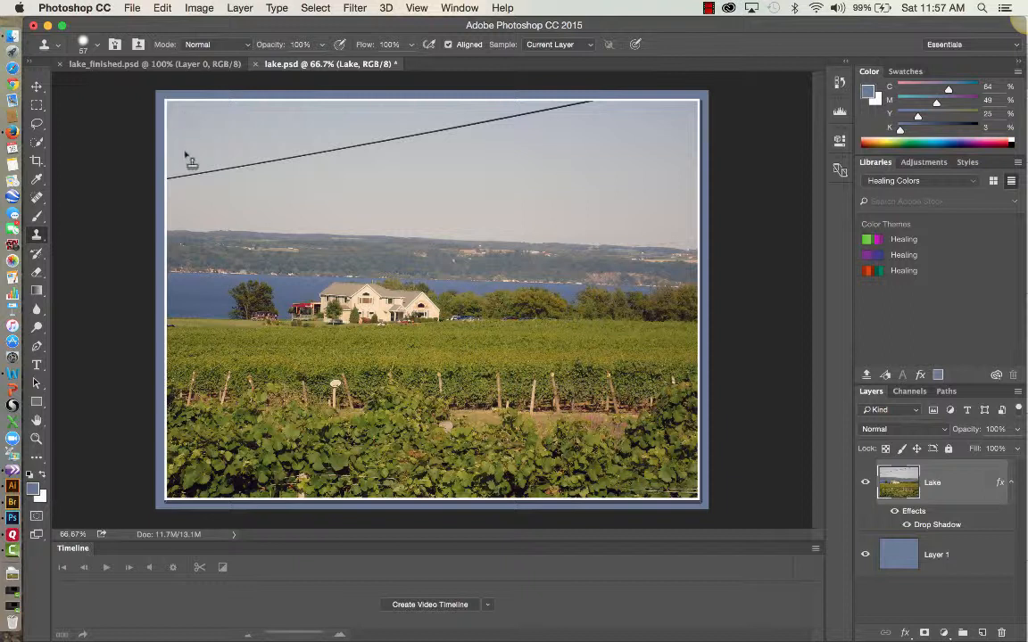
mouse_move(185, 182)
mouse_down()
mouse_move(238, 174)
mouse_move(202, 181)
mouse_up()
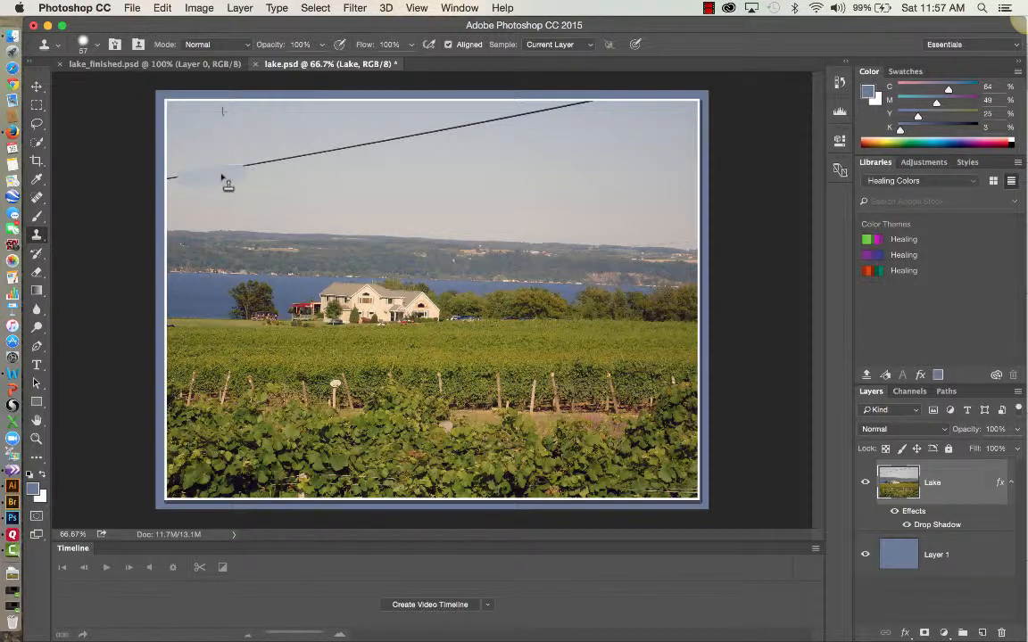
key(super+z)
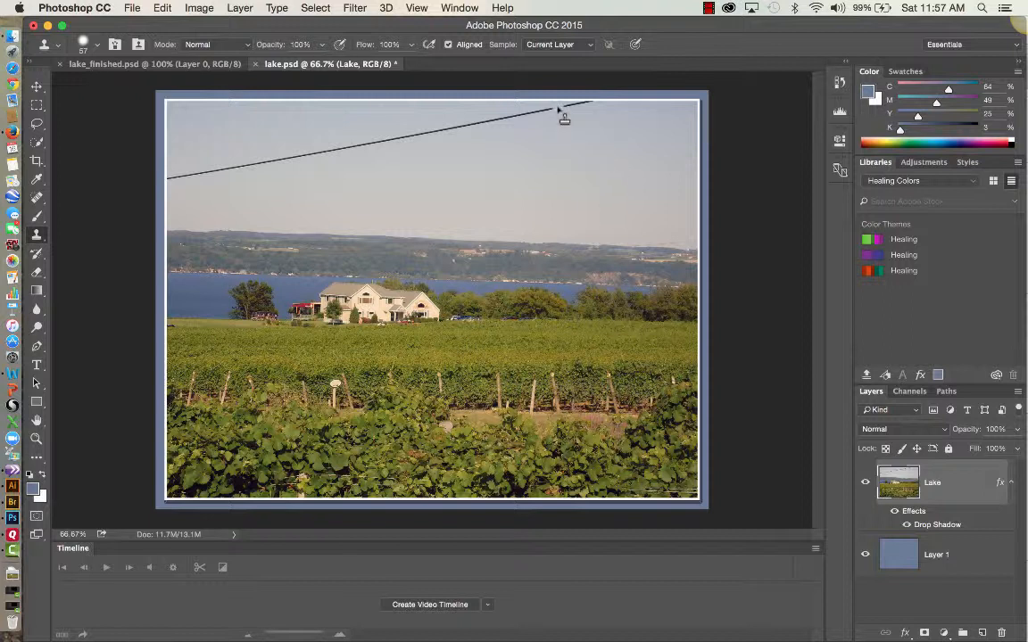
Try to clone sky along the power line from its right part to the left edge, and undo the last stroke.
drag(558, 123, 403, 153)
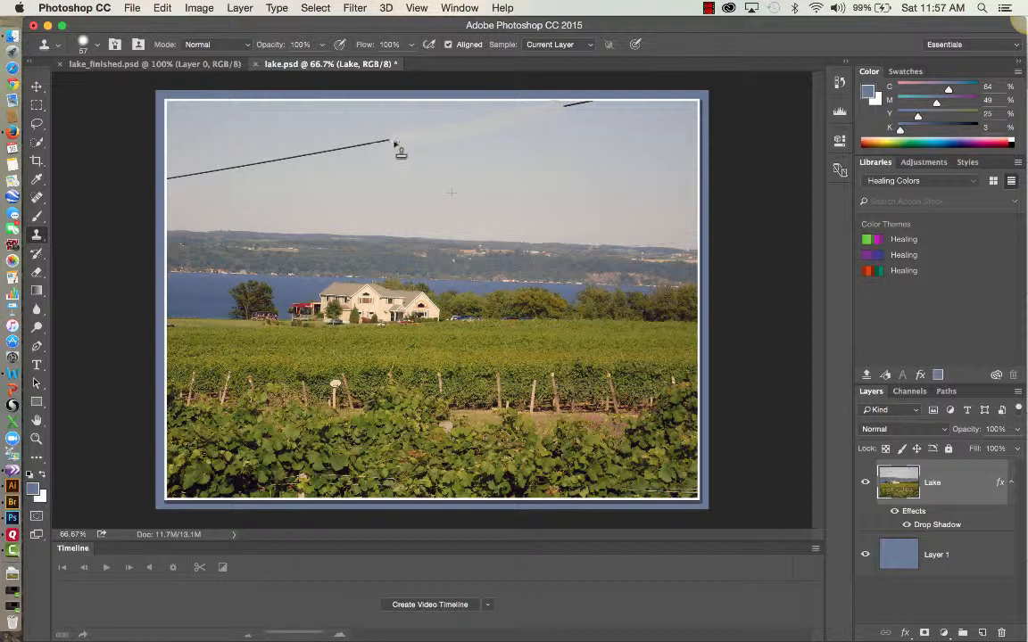
drag(397, 152, 342, 156)
mouse_move(315, 156)
mouse_down()
mouse_move(167, 172)
mouse_move(183, 182)
mouse_up()
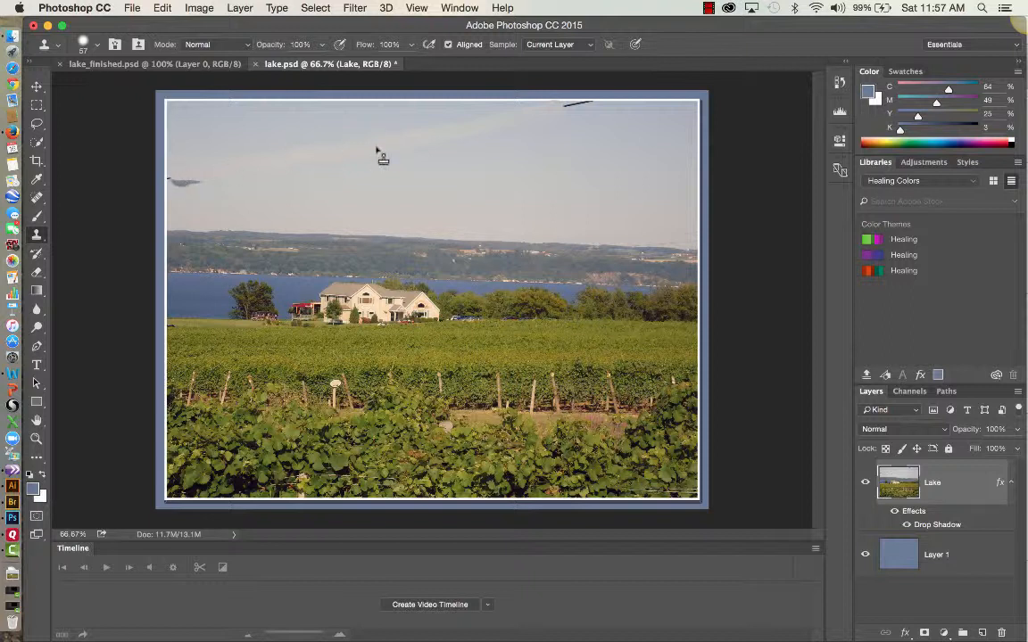
key(super+z)
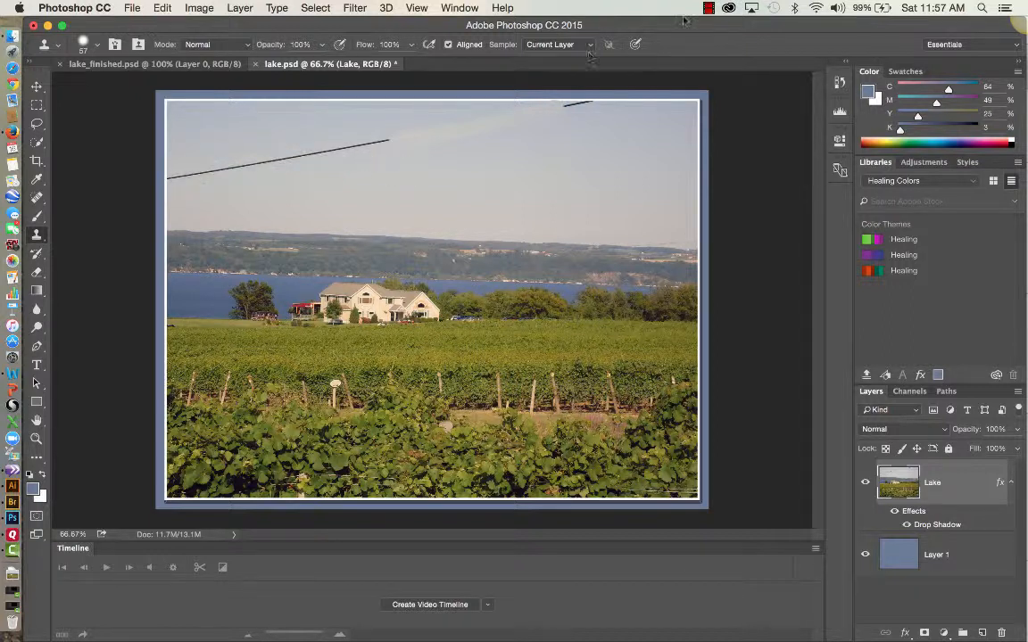
Show the document history and revert the image to the second Fill state, before the cloning.
click(459, 7)
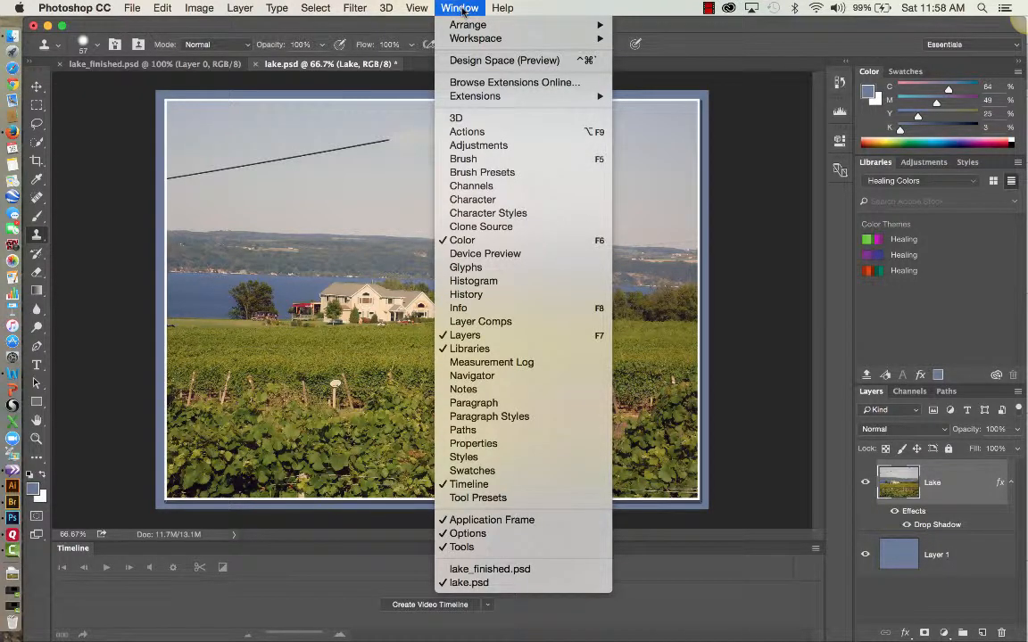
click(462, 10)
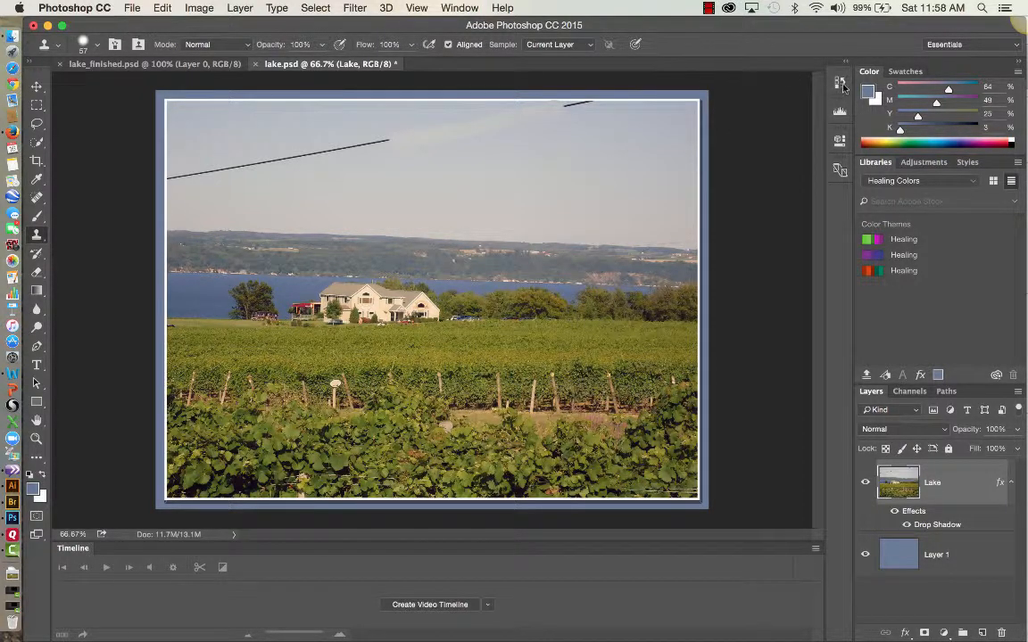
click(465, 9)
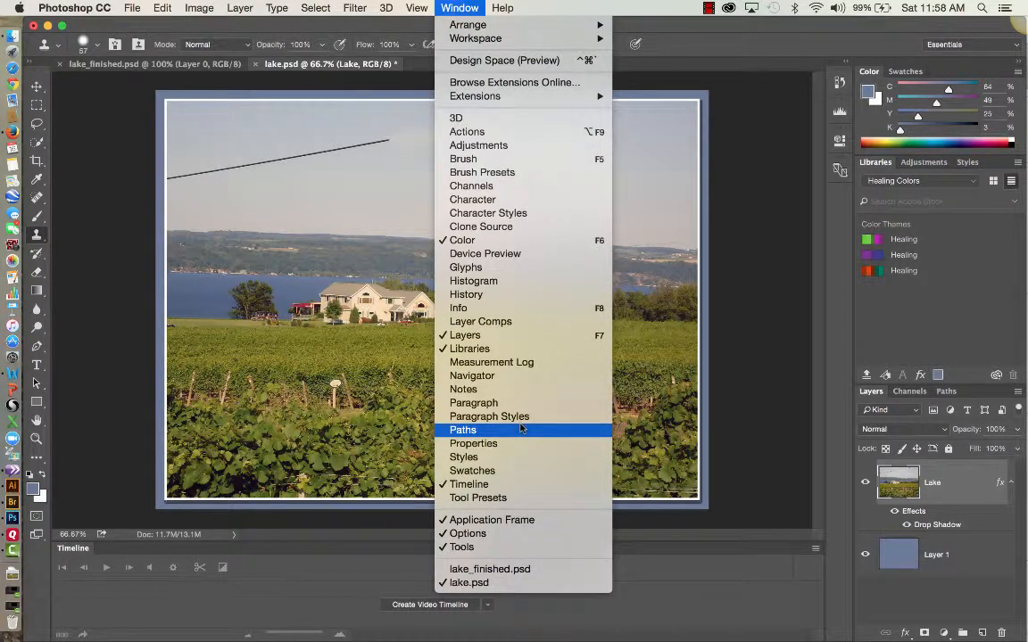
click(512, 295)
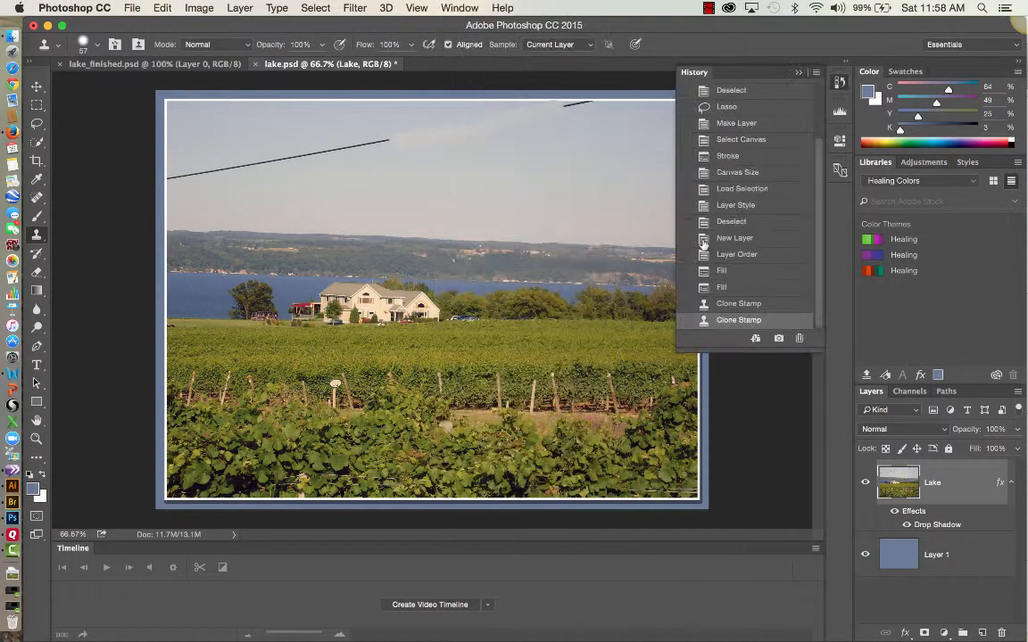
click(730, 289)
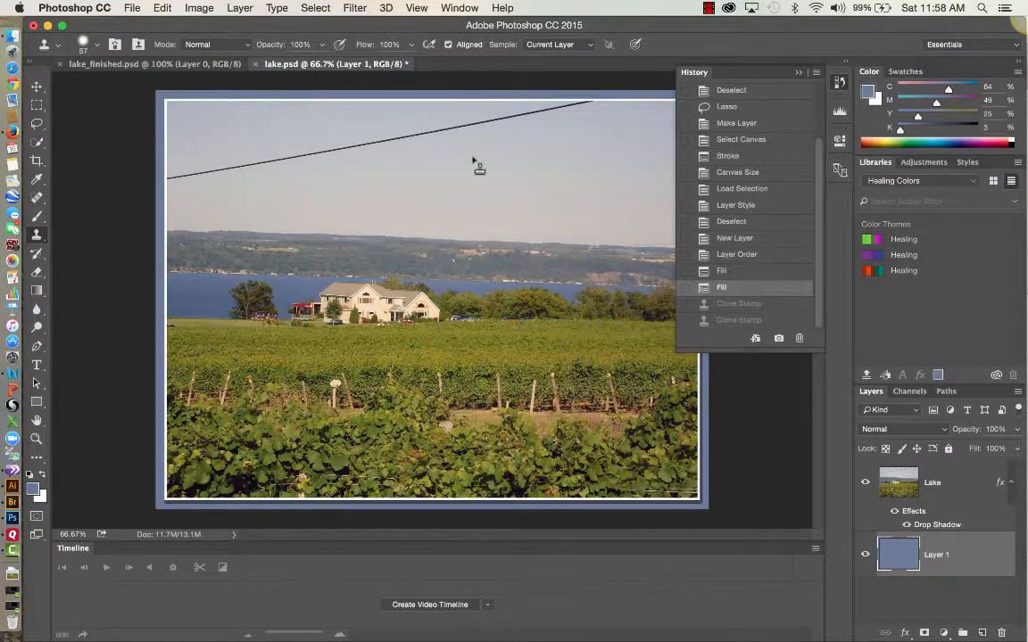
Sample the sky above the power line's left end and clone it over that part of the line on the Lake layer in short dabs.
alt+click(199, 141)
click(941, 502)
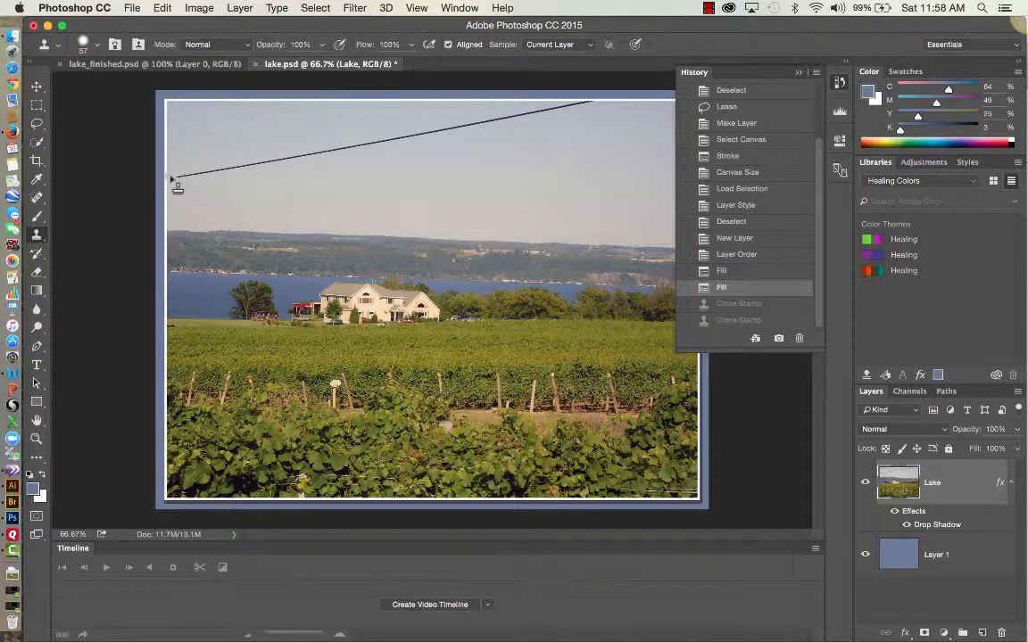
key(super+shift+z)
key(super+shift+z)
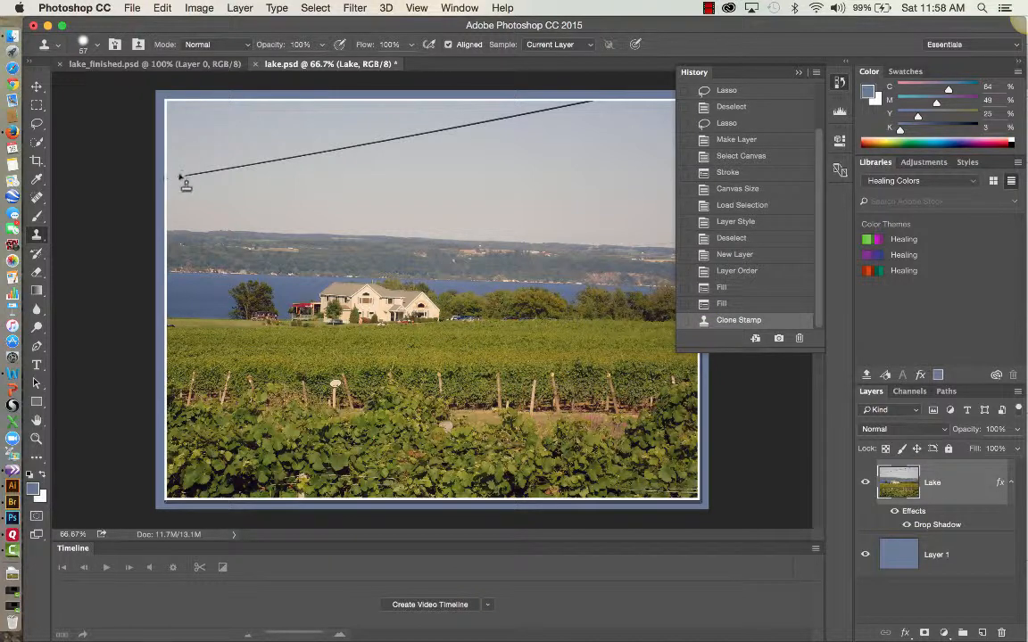
click(190, 177)
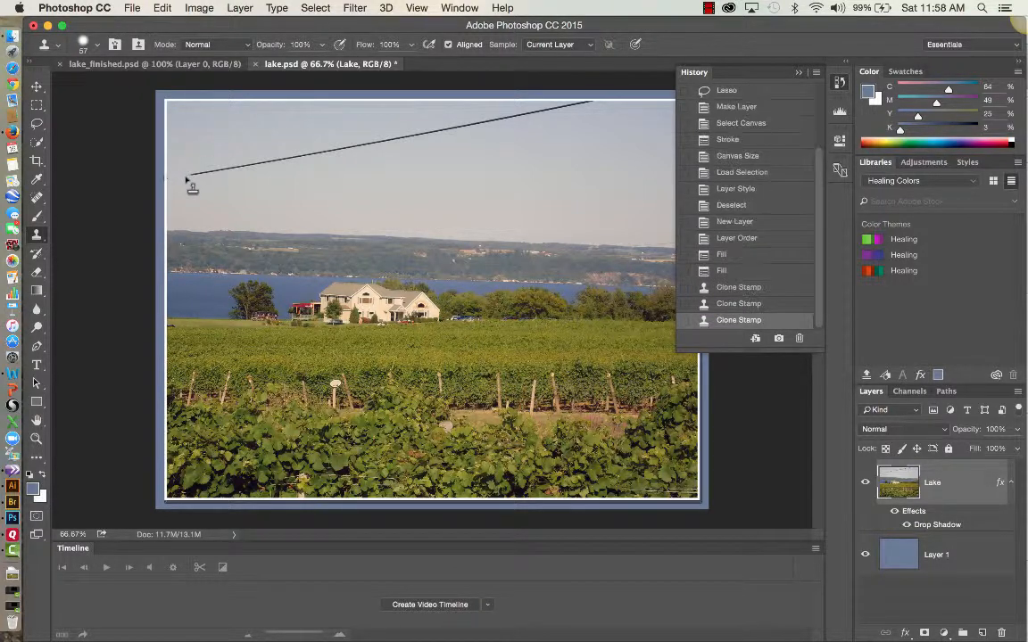
click(191, 176)
click(198, 175)
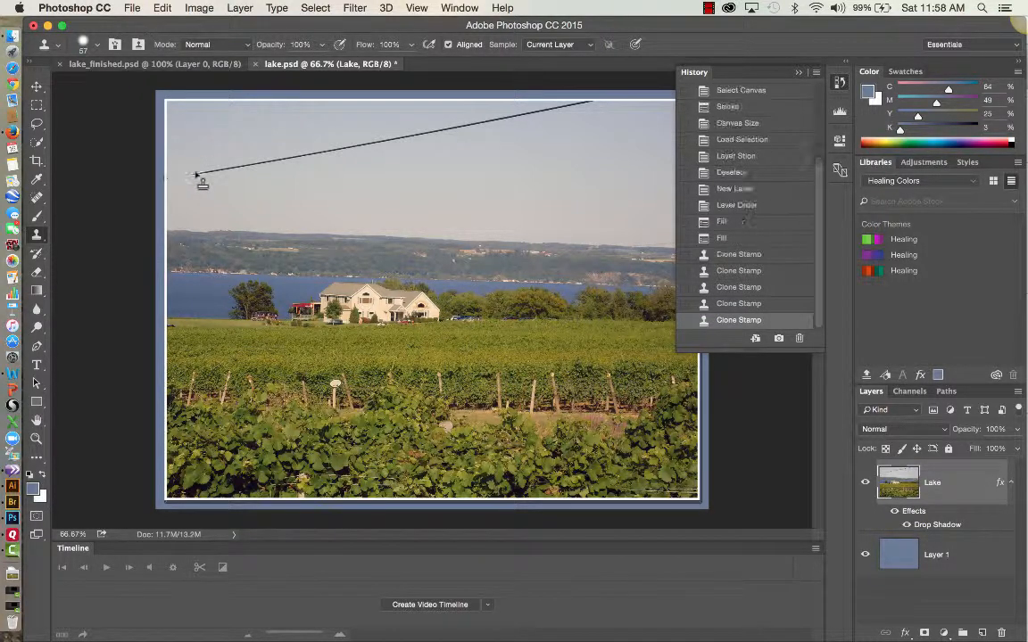
click(207, 171)
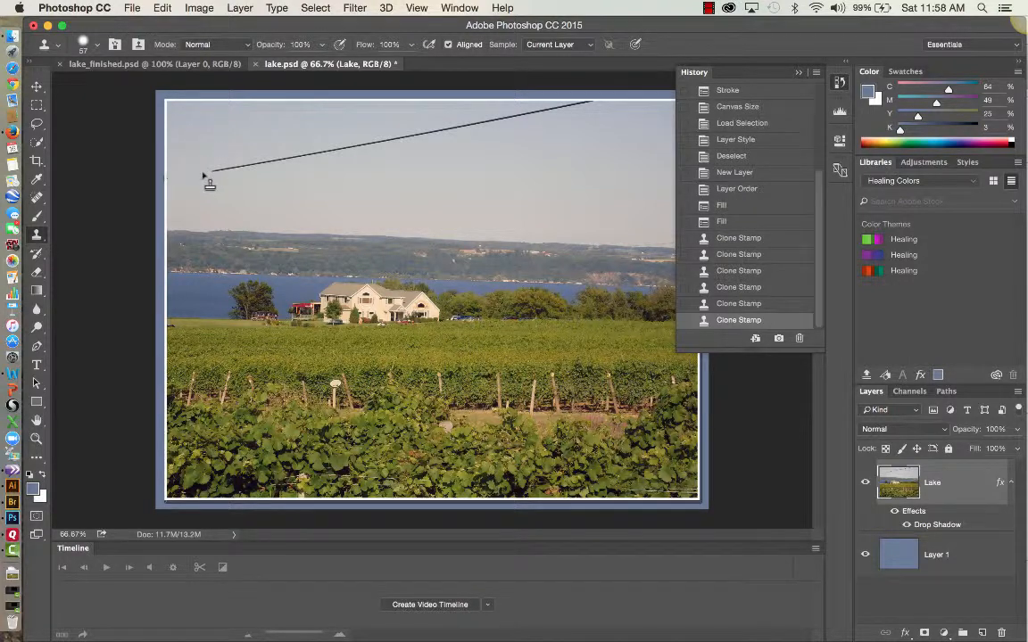
click(203, 175)
click(195, 176)
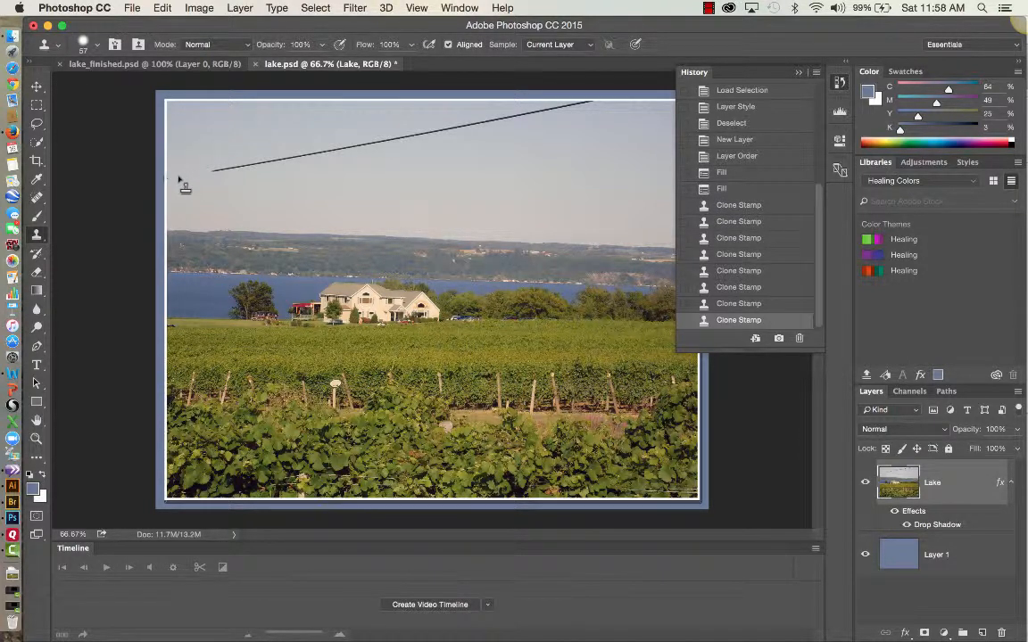
click(186, 177)
click(222, 173)
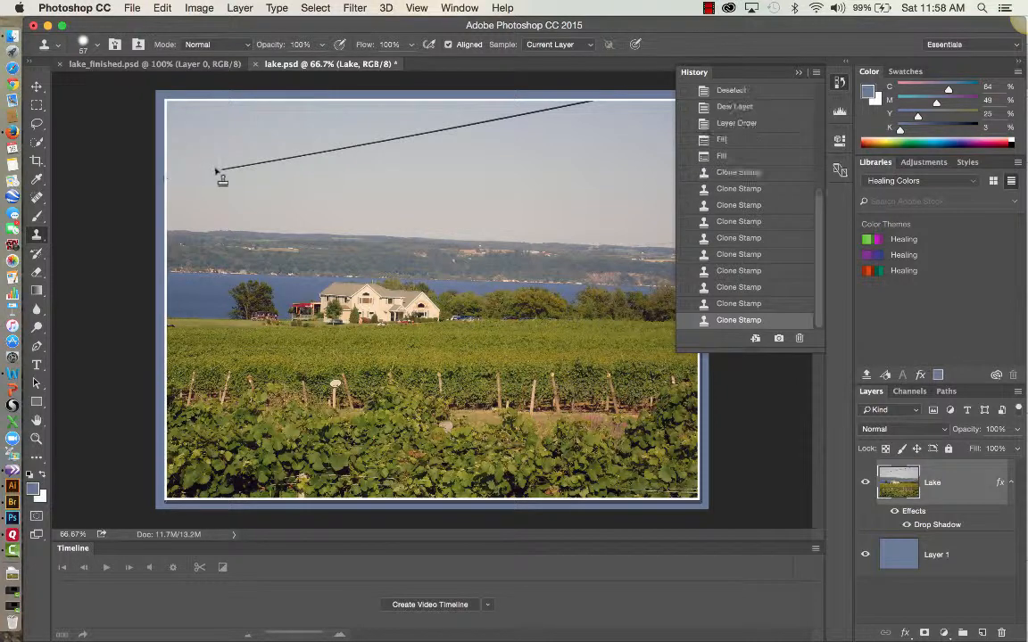
click(225, 171)
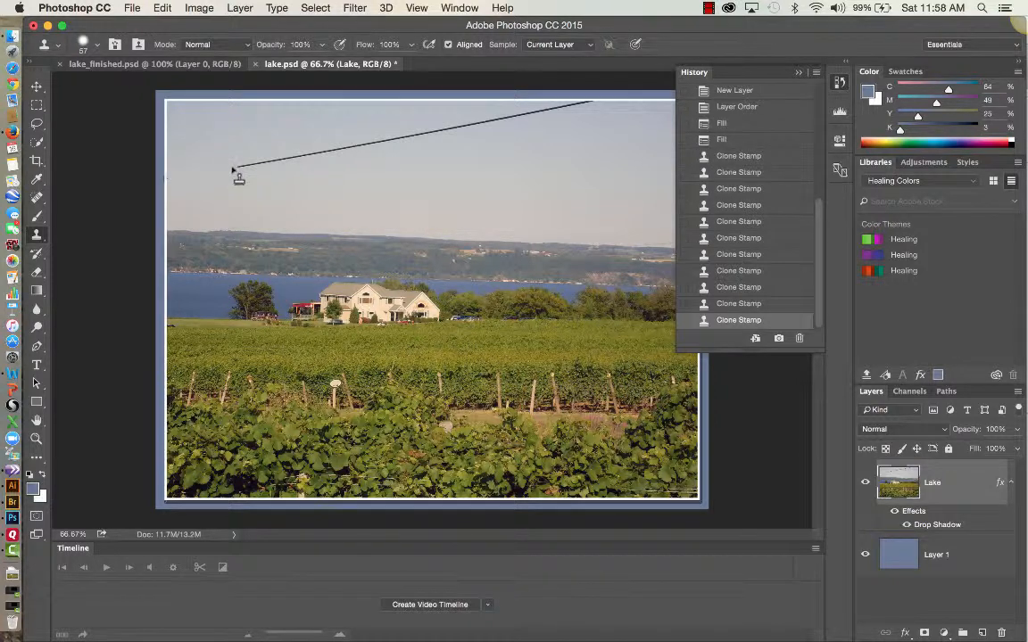
click(228, 170)
click(232, 168)
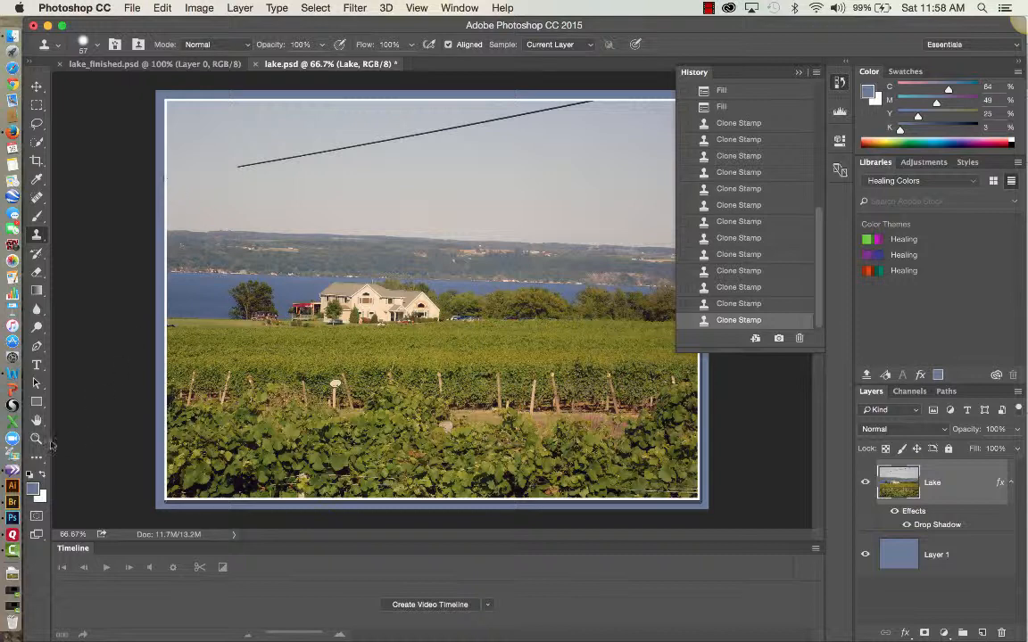
Reduce the Clone Stamp brush to 14 px and clone sky over the leftover line mark beside the photo's left white border.
key(z)
drag(212, 170, 212, 170)
scroll(205, 286, left, 10)
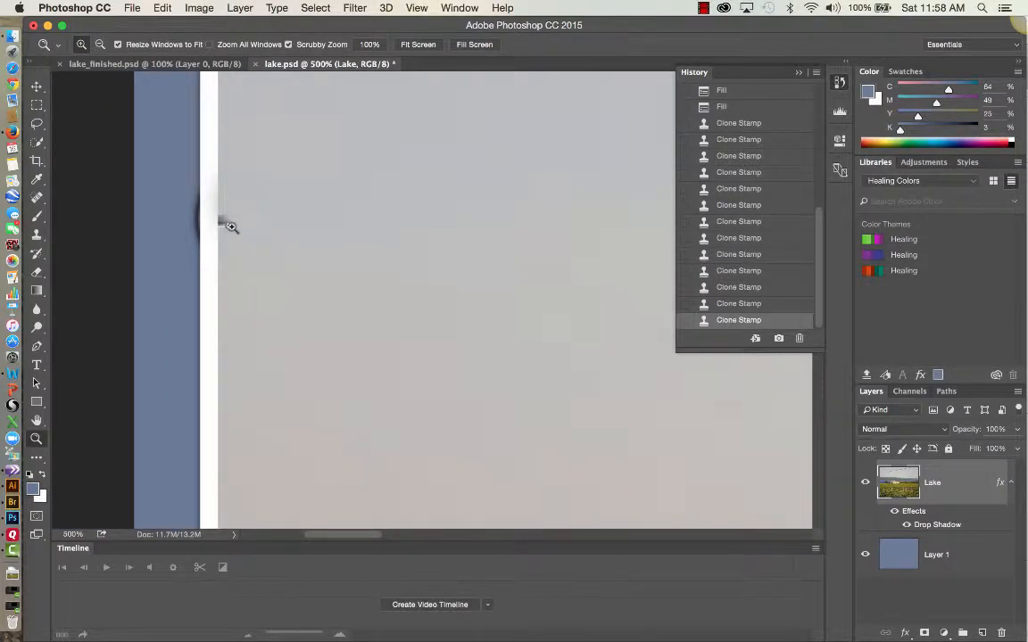
click(37, 235)
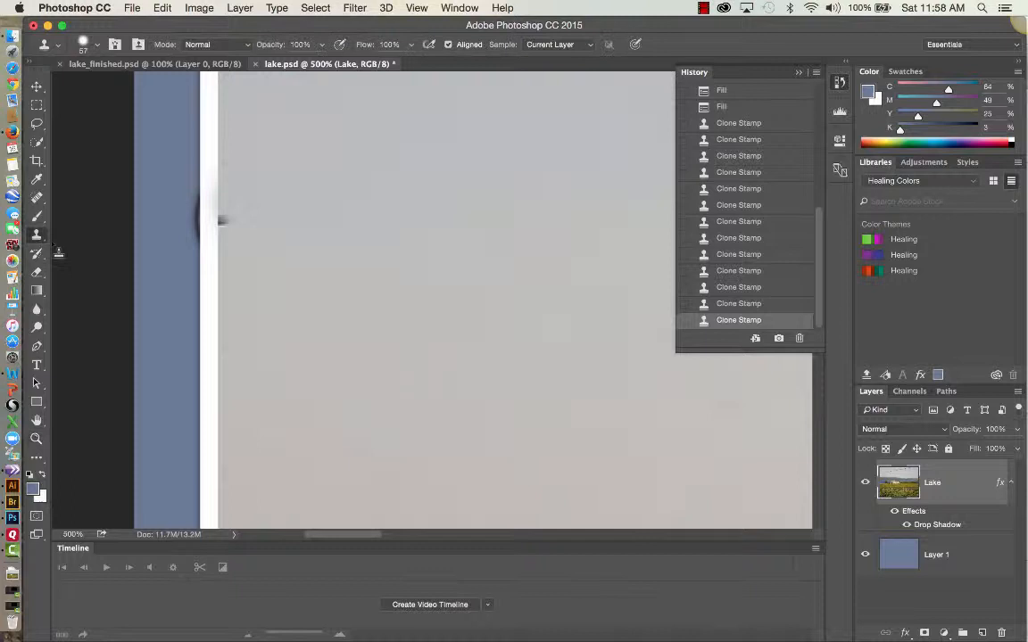
click(230, 225)
drag(230, 225, 222, 227)
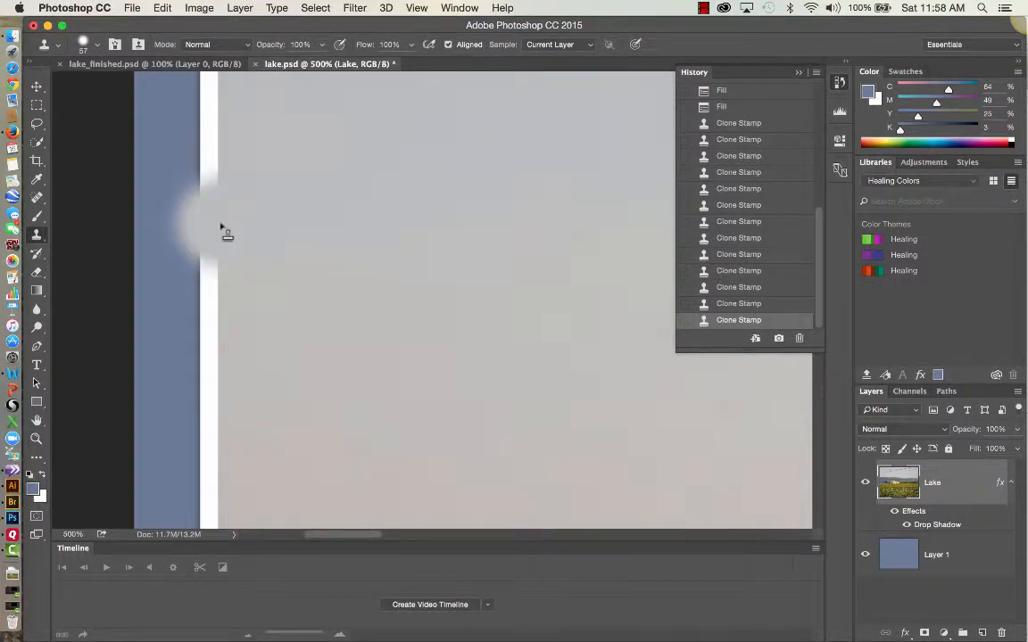
click(97, 46)
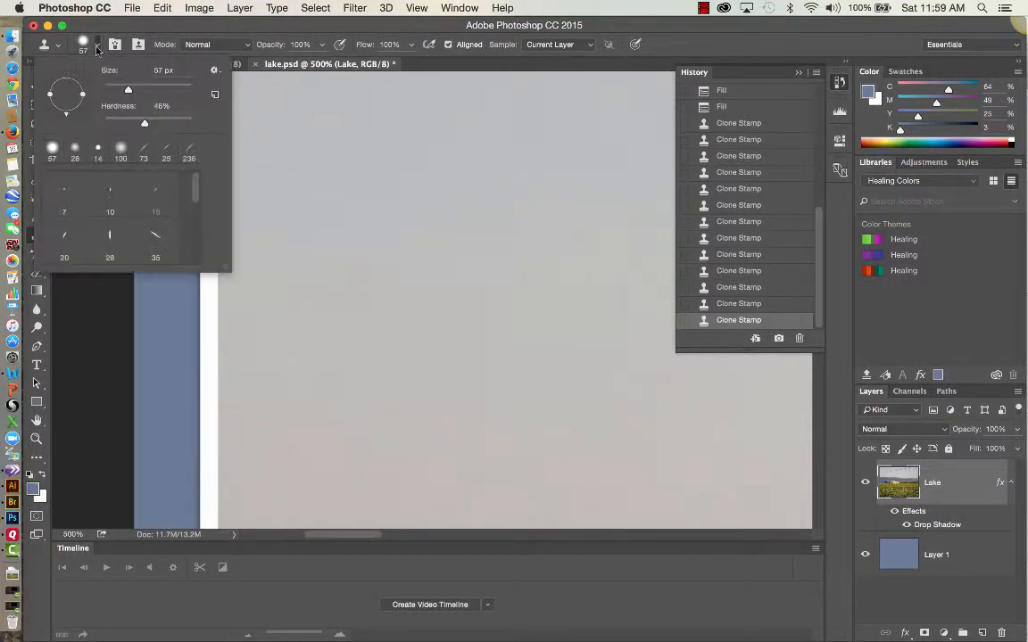
drag(126, 92, 108, 91)
click(295, 226)
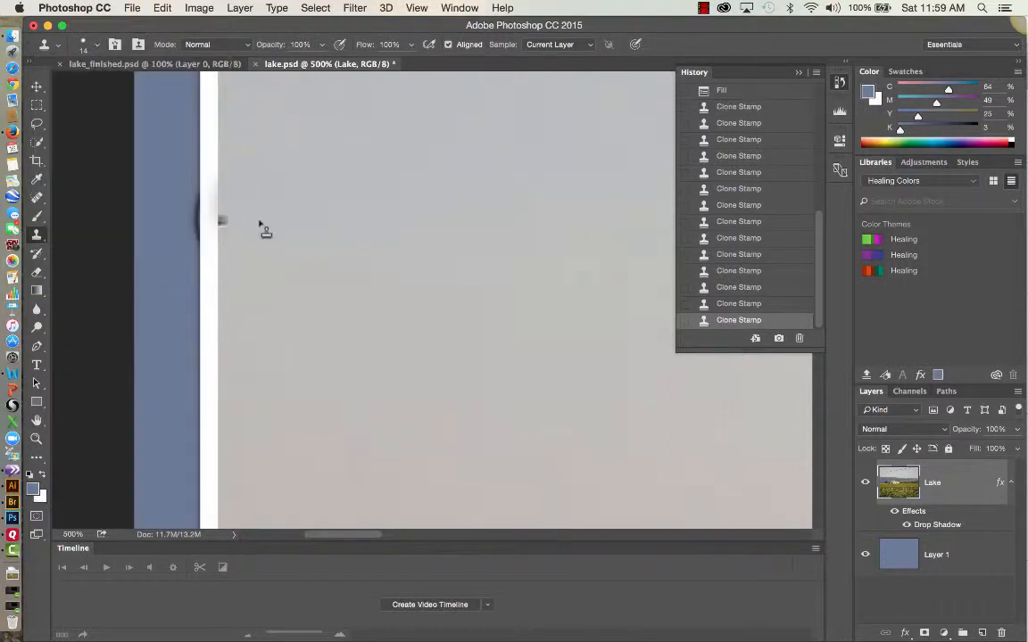
drag(232, 227, 229, 220)
key(super+0)
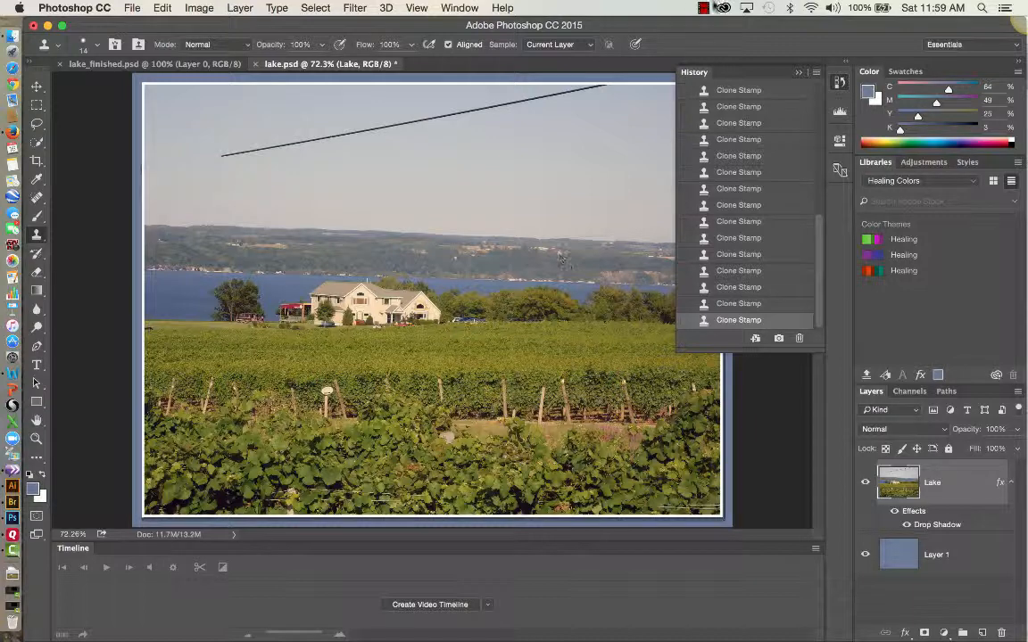
click(703, 8)
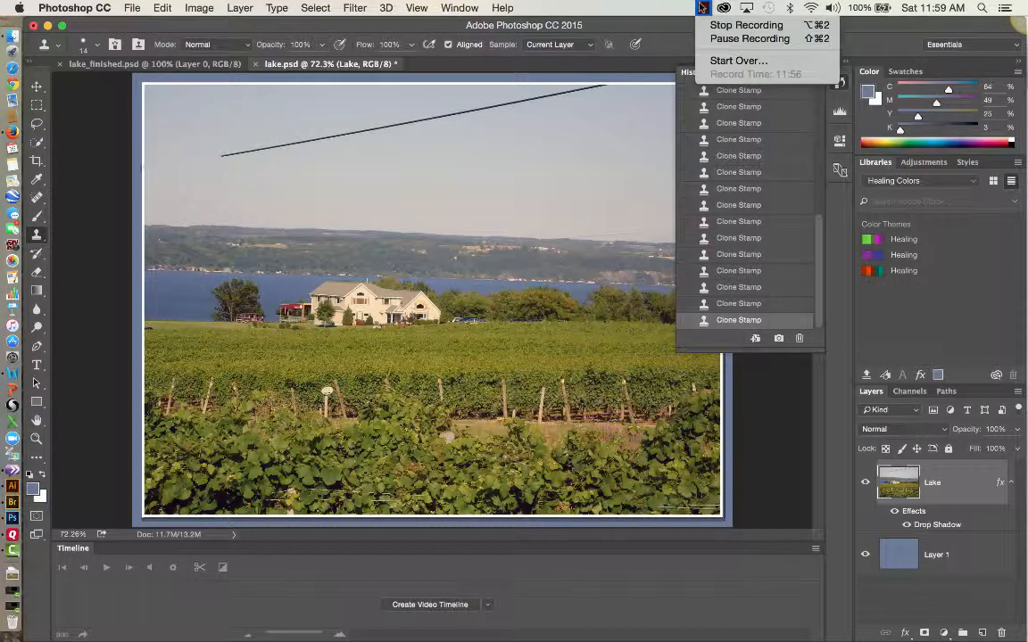